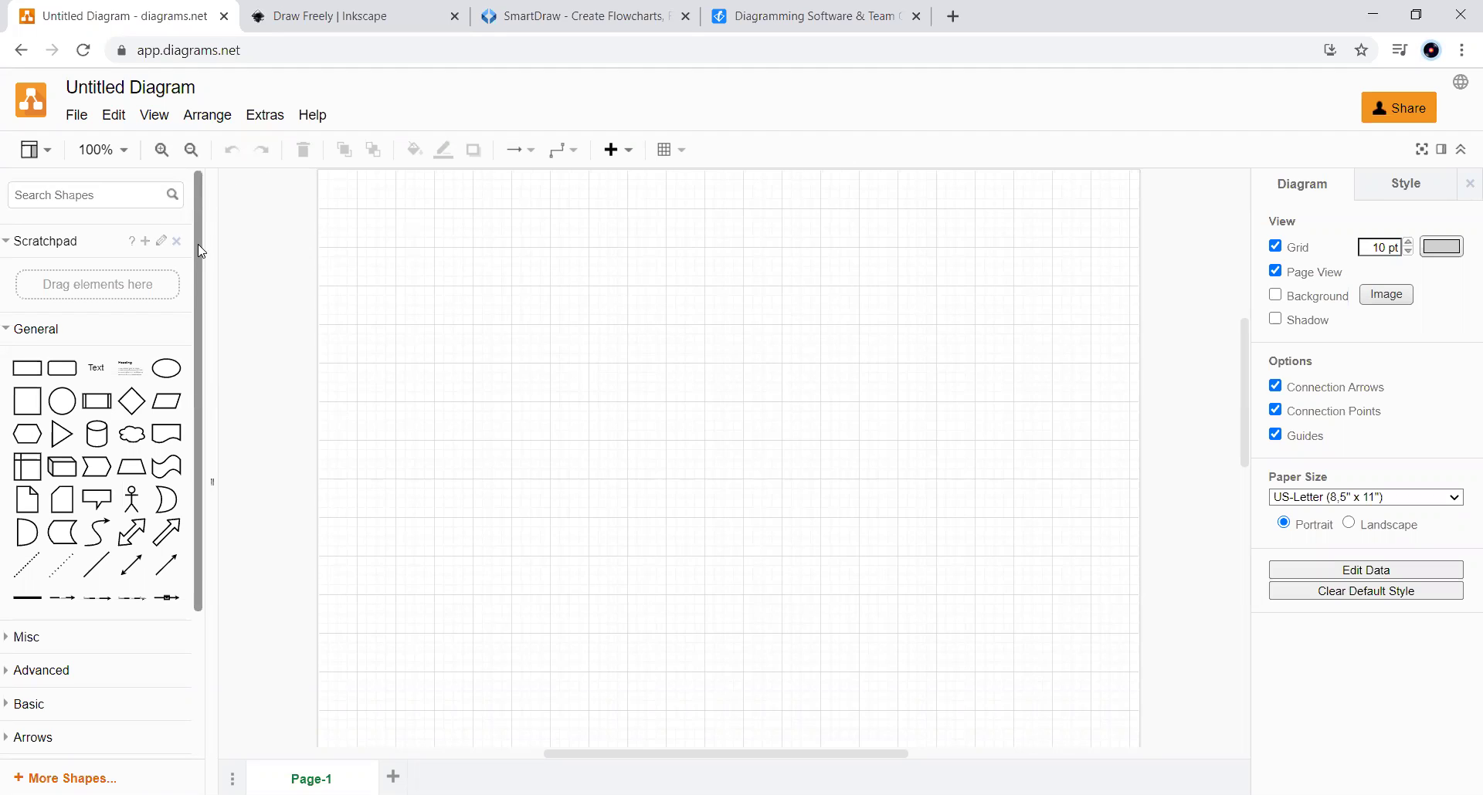
left_click_drag(198, 246, 202, 413)
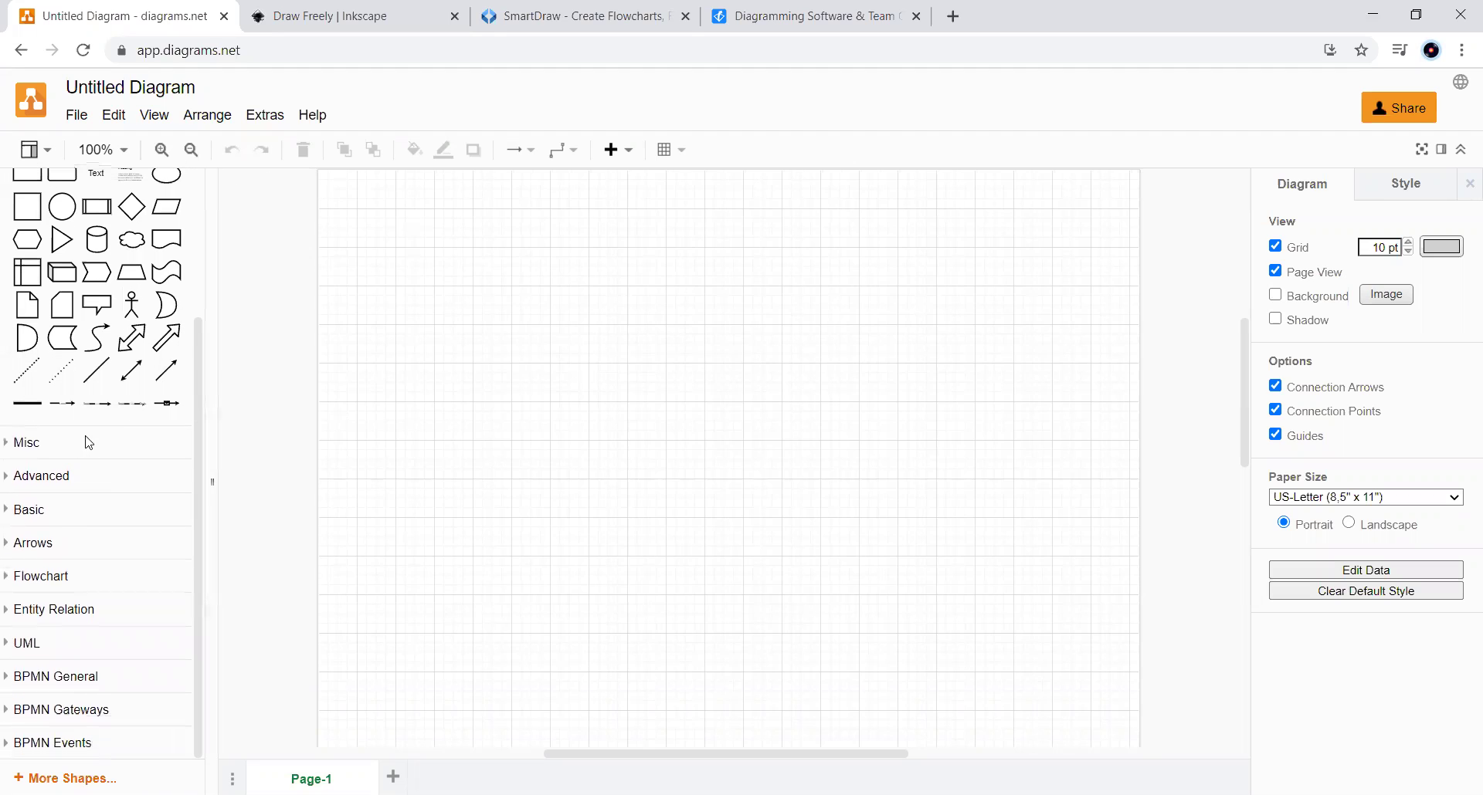
left_click(30, 443)
left_click(34, 445)
left_click(47, 642)
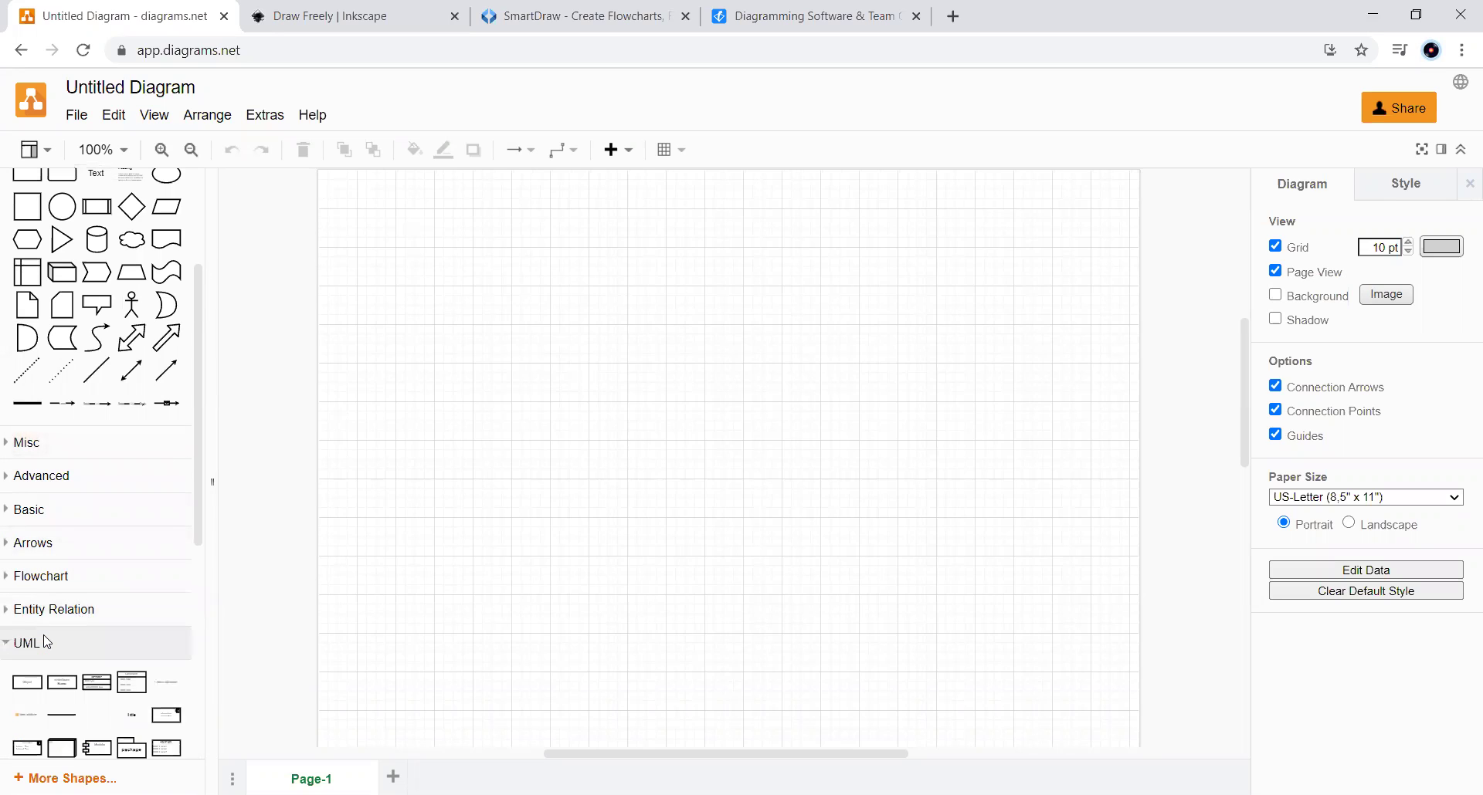
left_click(47, 642)
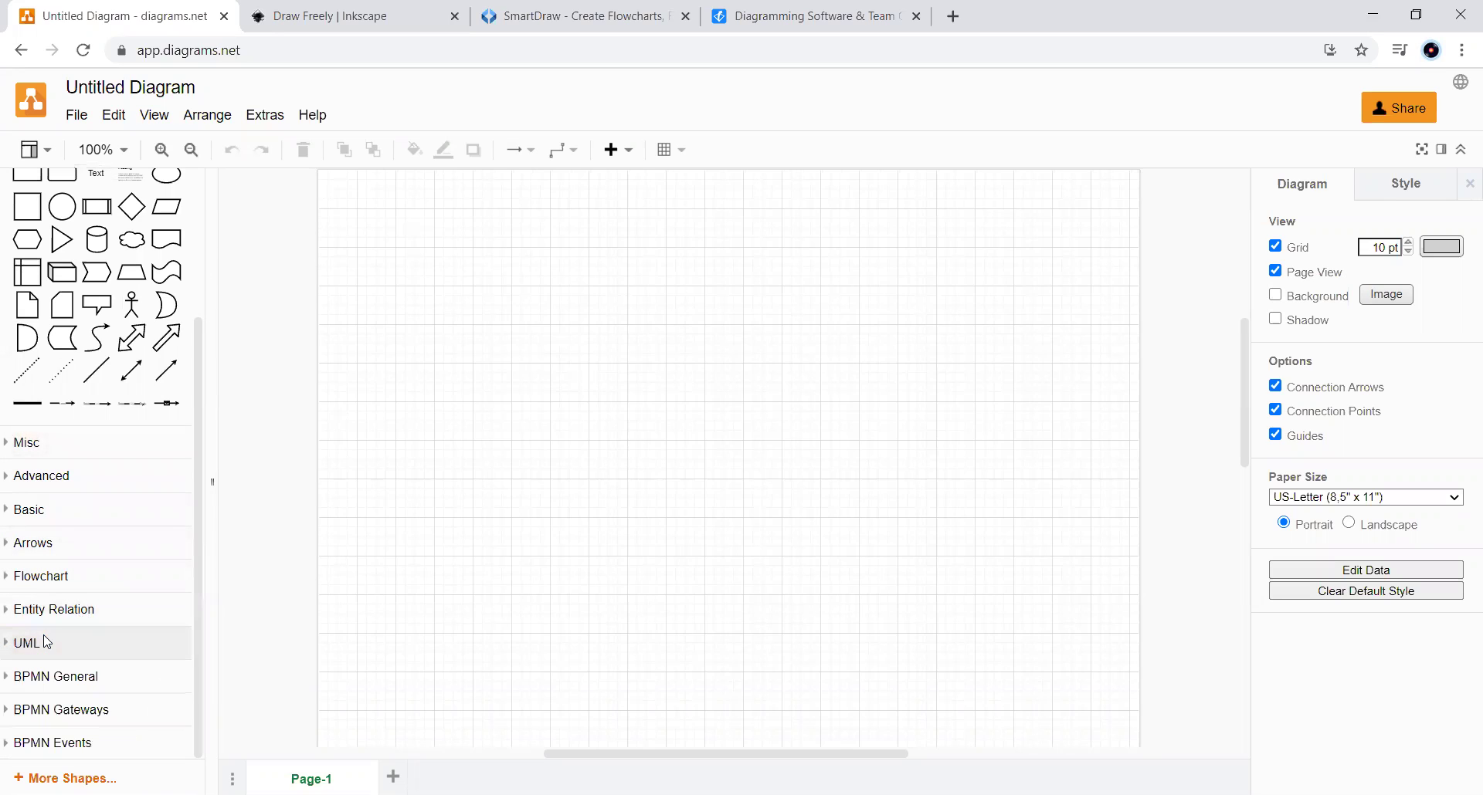
left_click(198, 298)
left_click(74, 116)
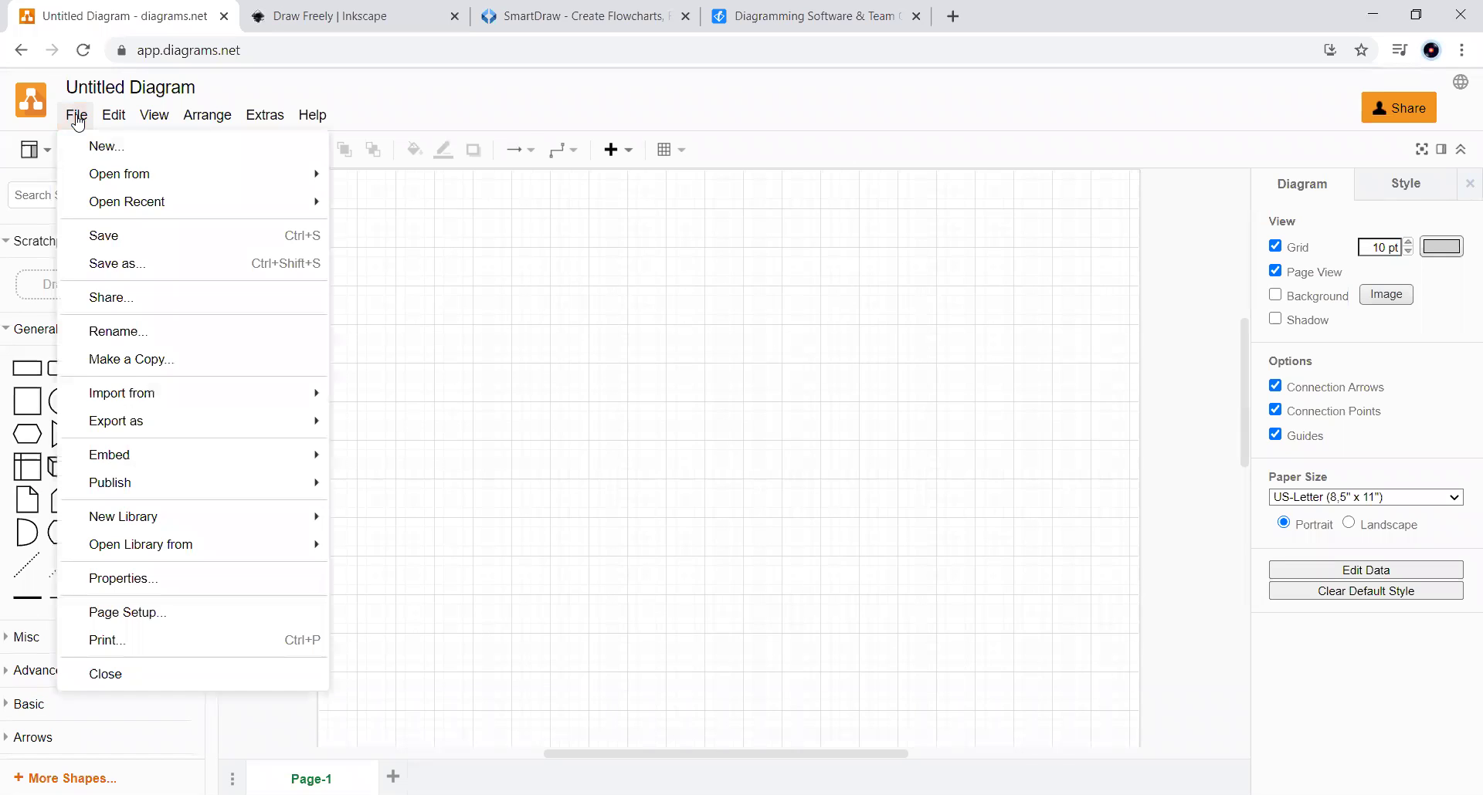
mouse_move(217, 121)
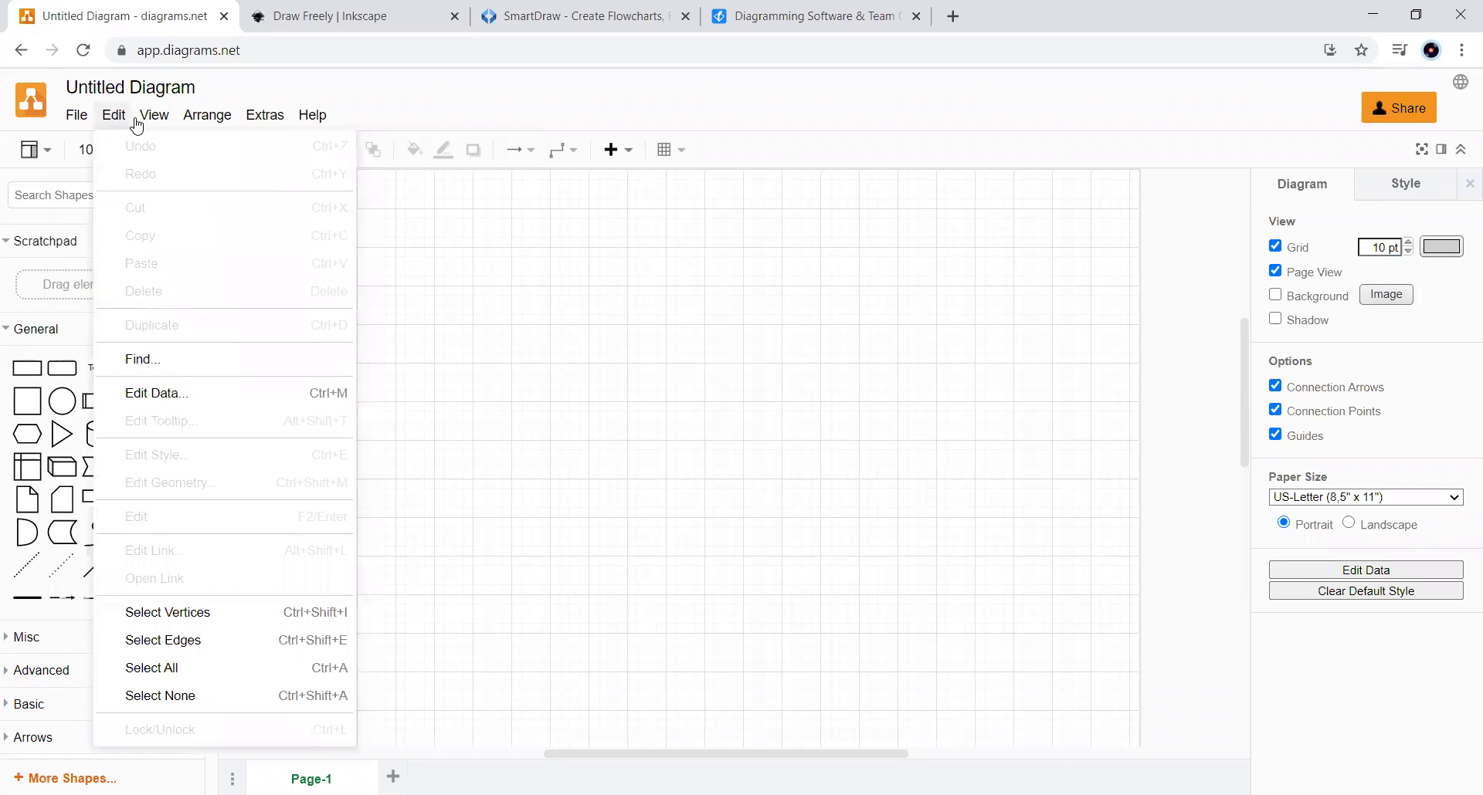
Add a circle and a Process shape from the General library to the canvas
mouse_move(313, 115)
left_click(817, 325)
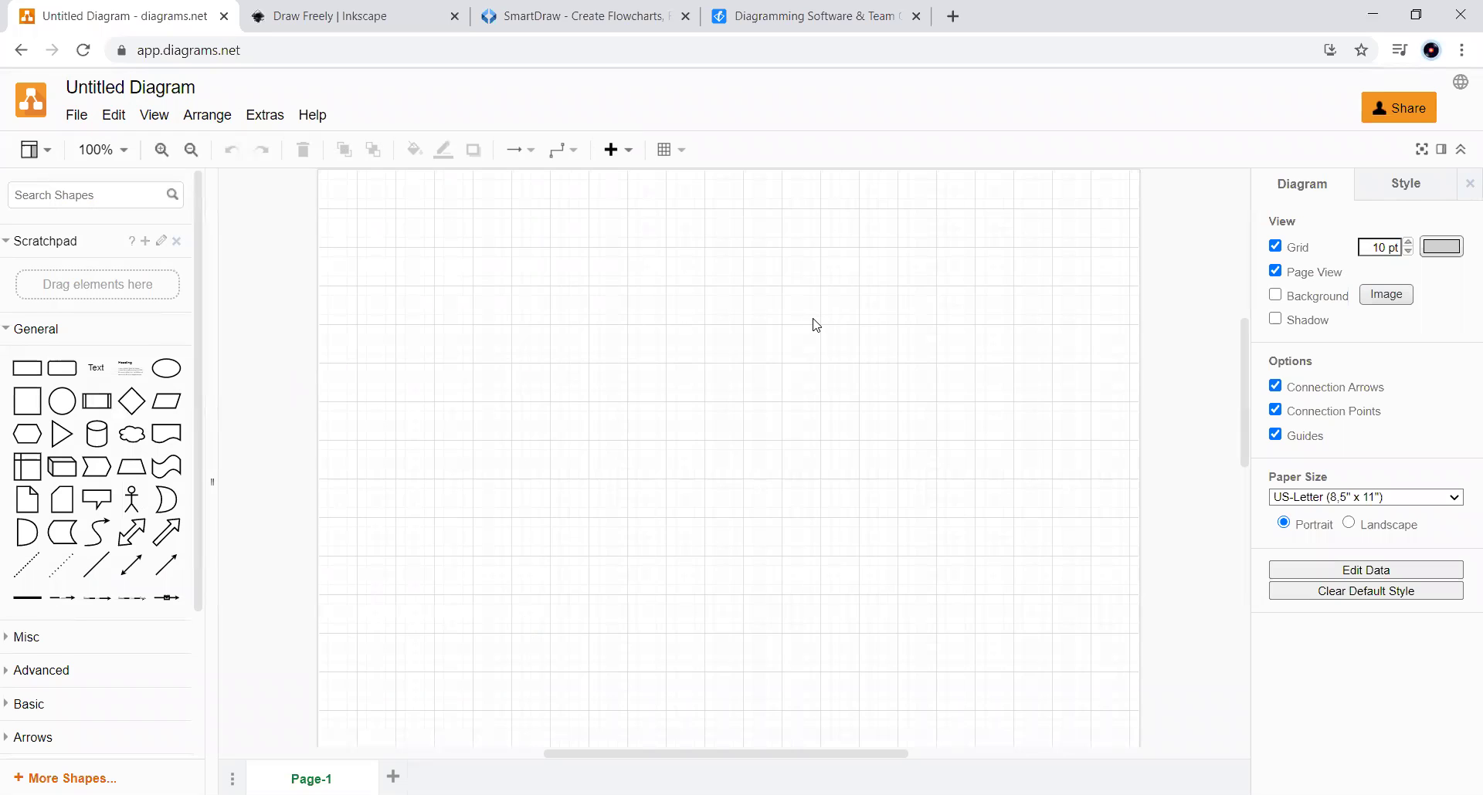
left_click(62, 401)
left_click(522, 421)
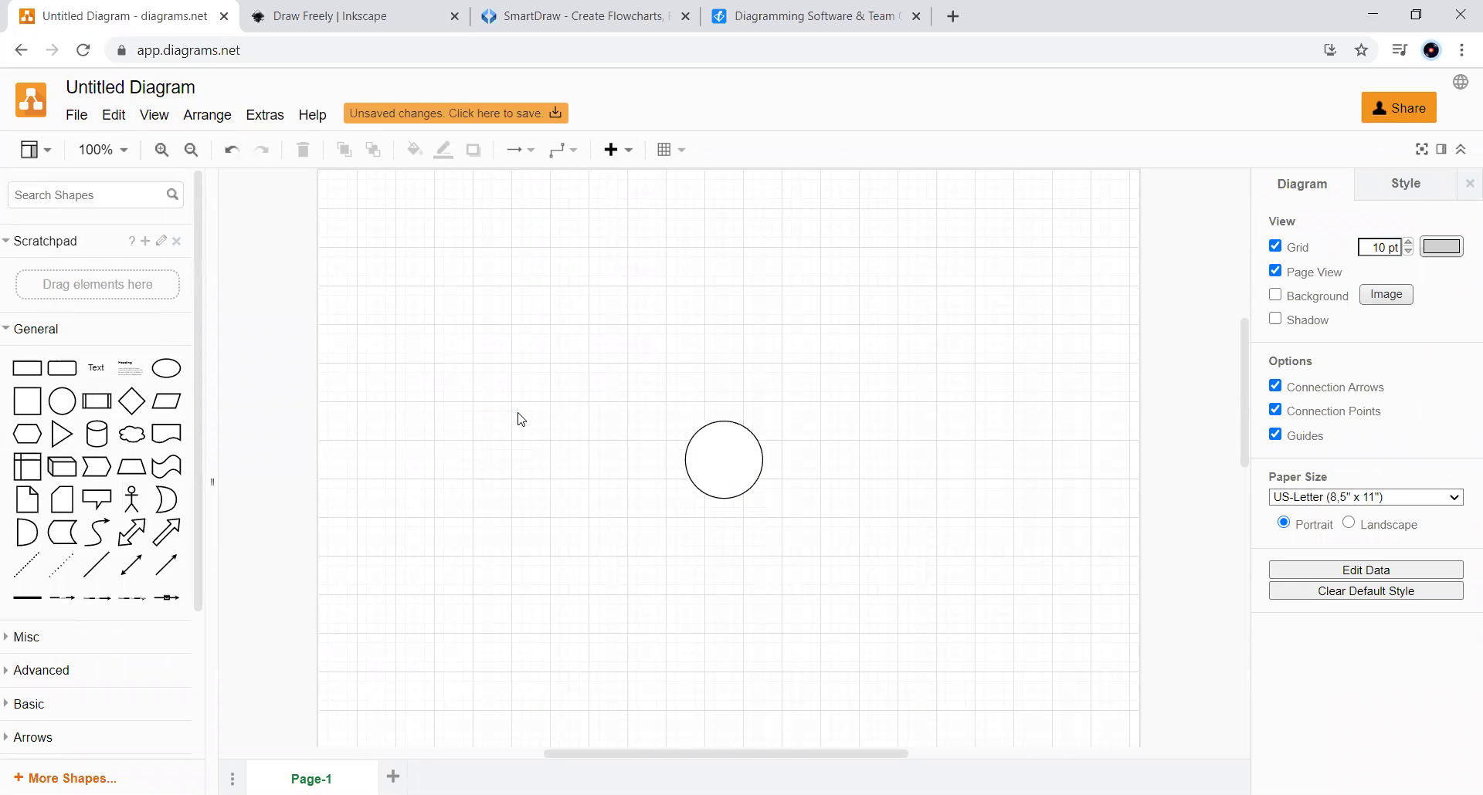
left_click(96, 401)
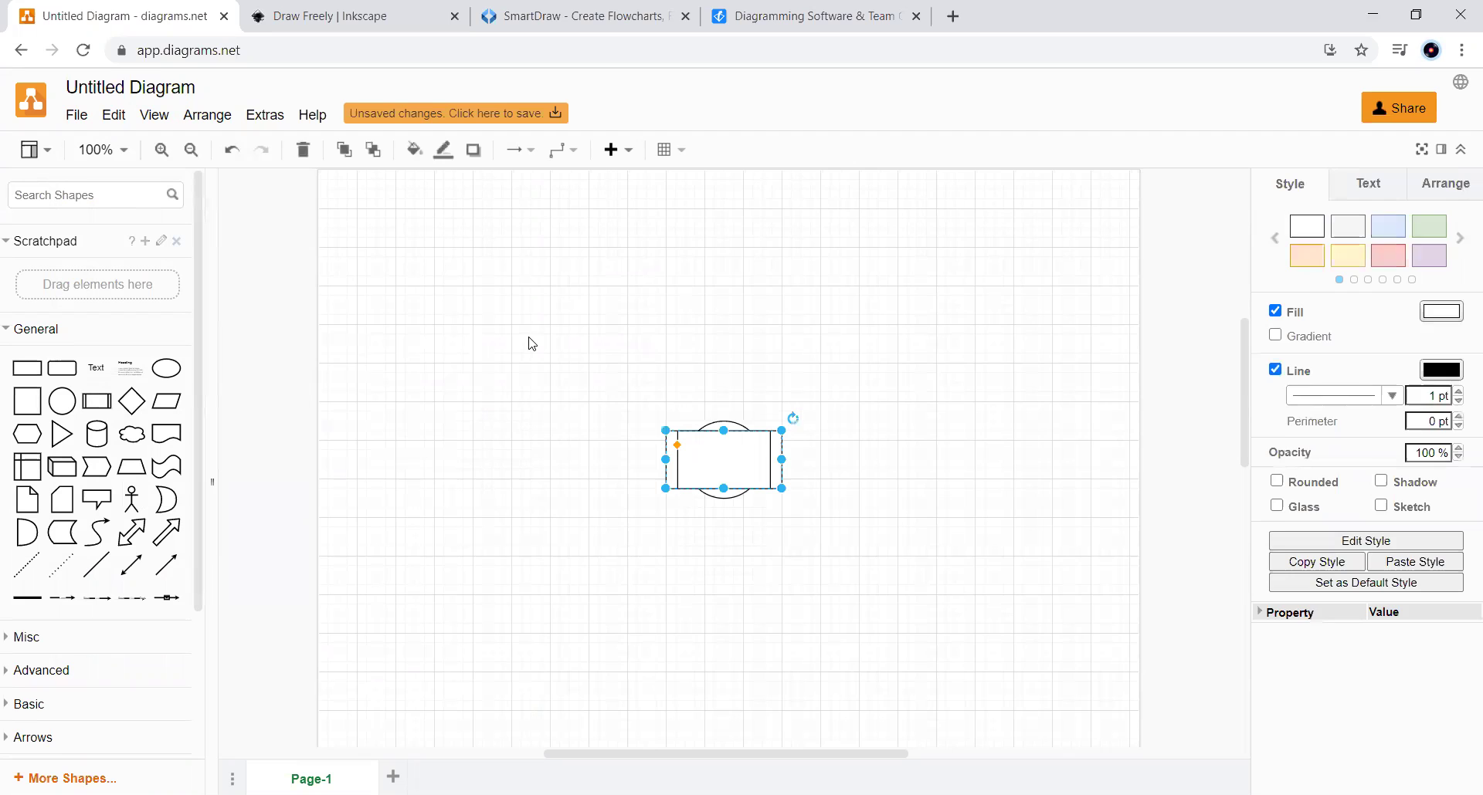
left_click(533, 345)
Move the Process box above-left of the circle, add a callout over the circle, and go to Inkscape
left_click_drag(695, 443, 551, 328)
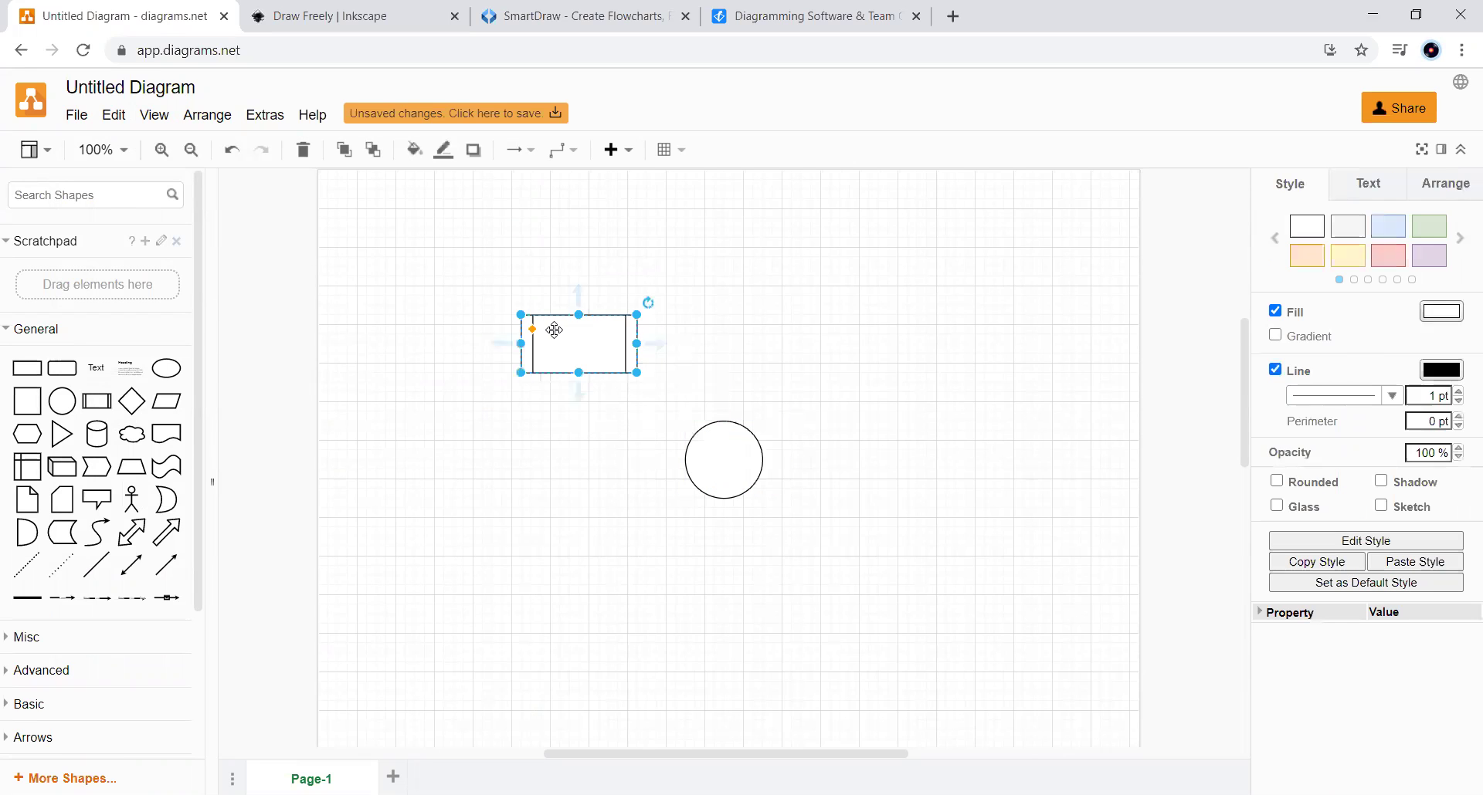
left_click(97, 501)
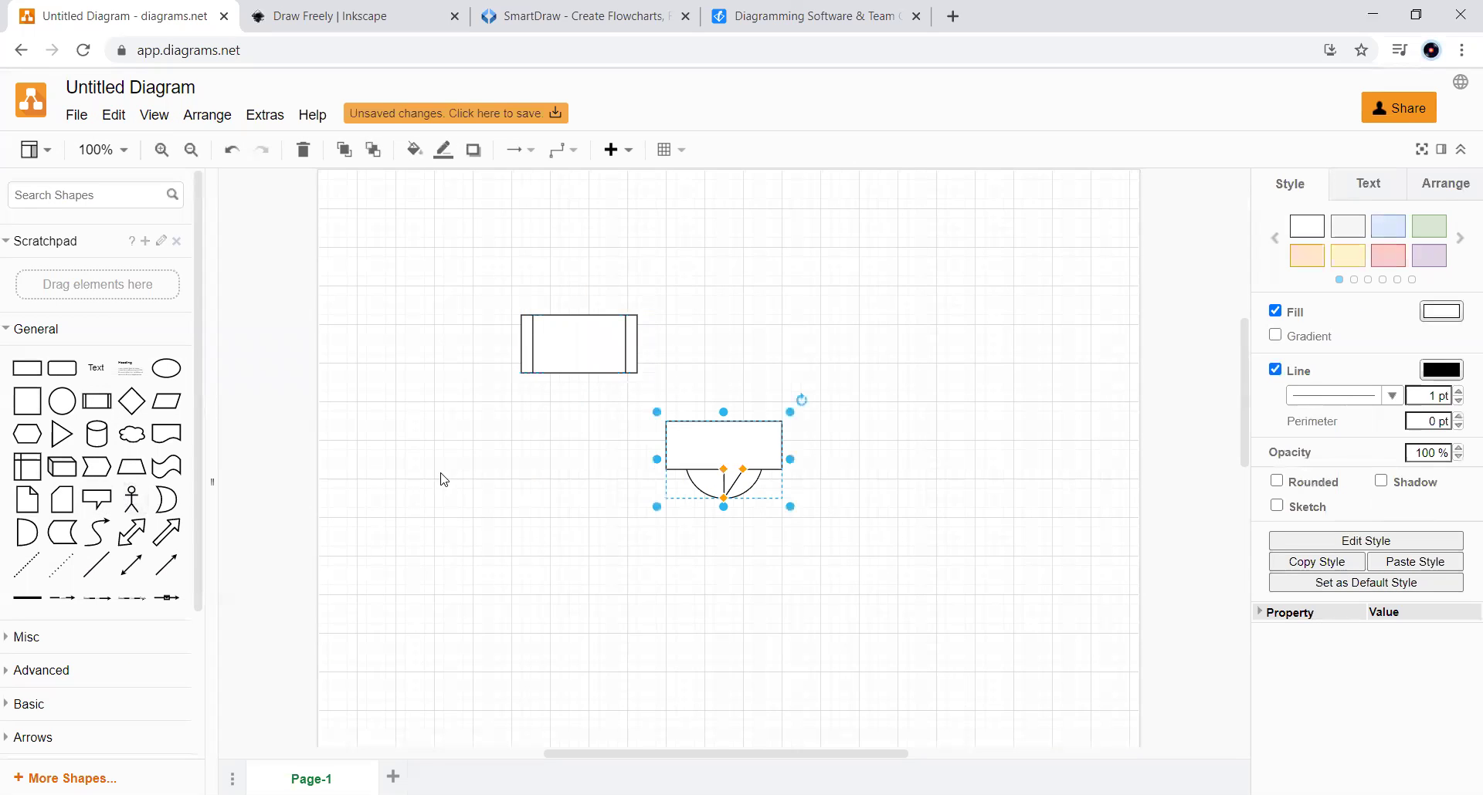
left_click(299, 7)
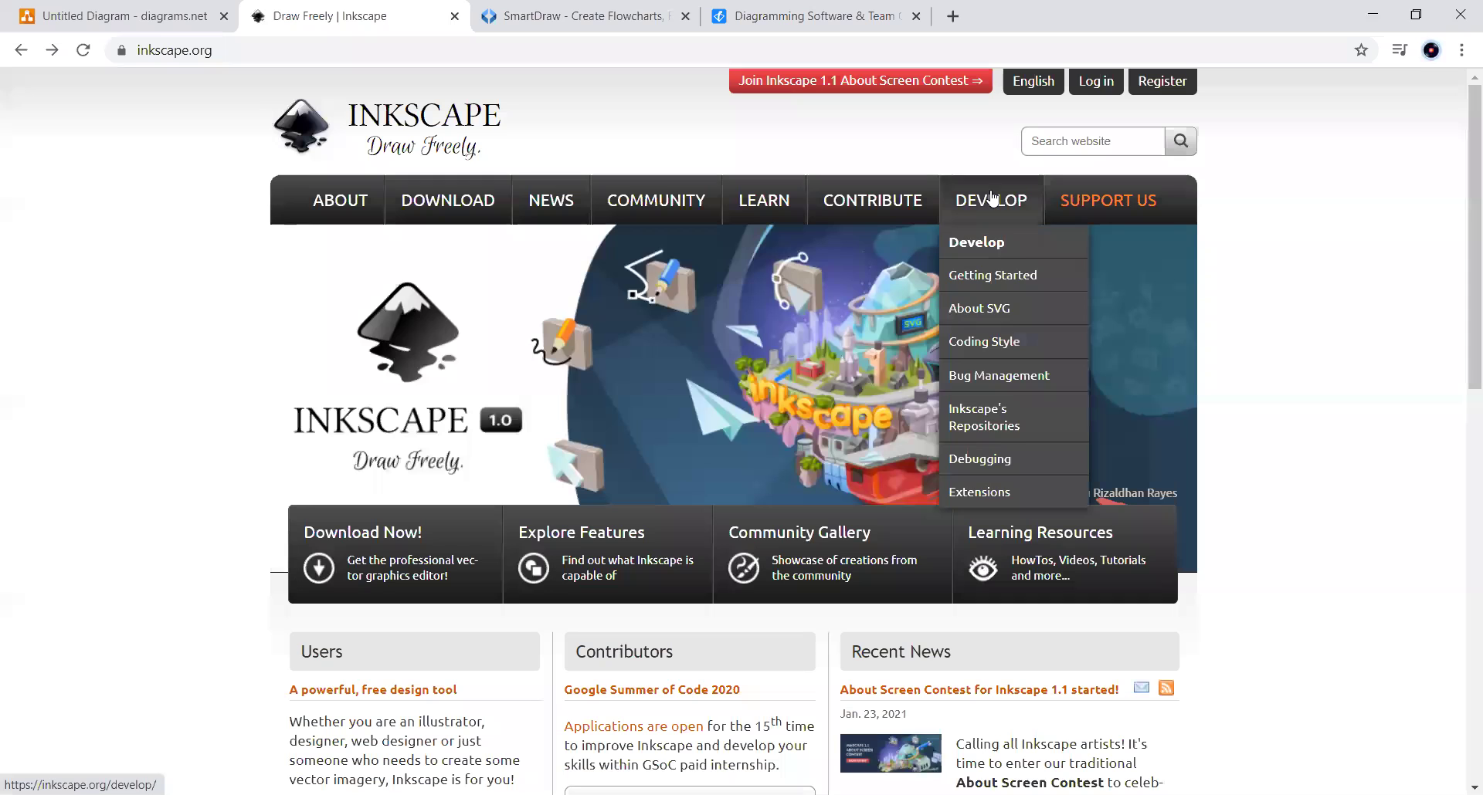
mouse_move(331, 213)
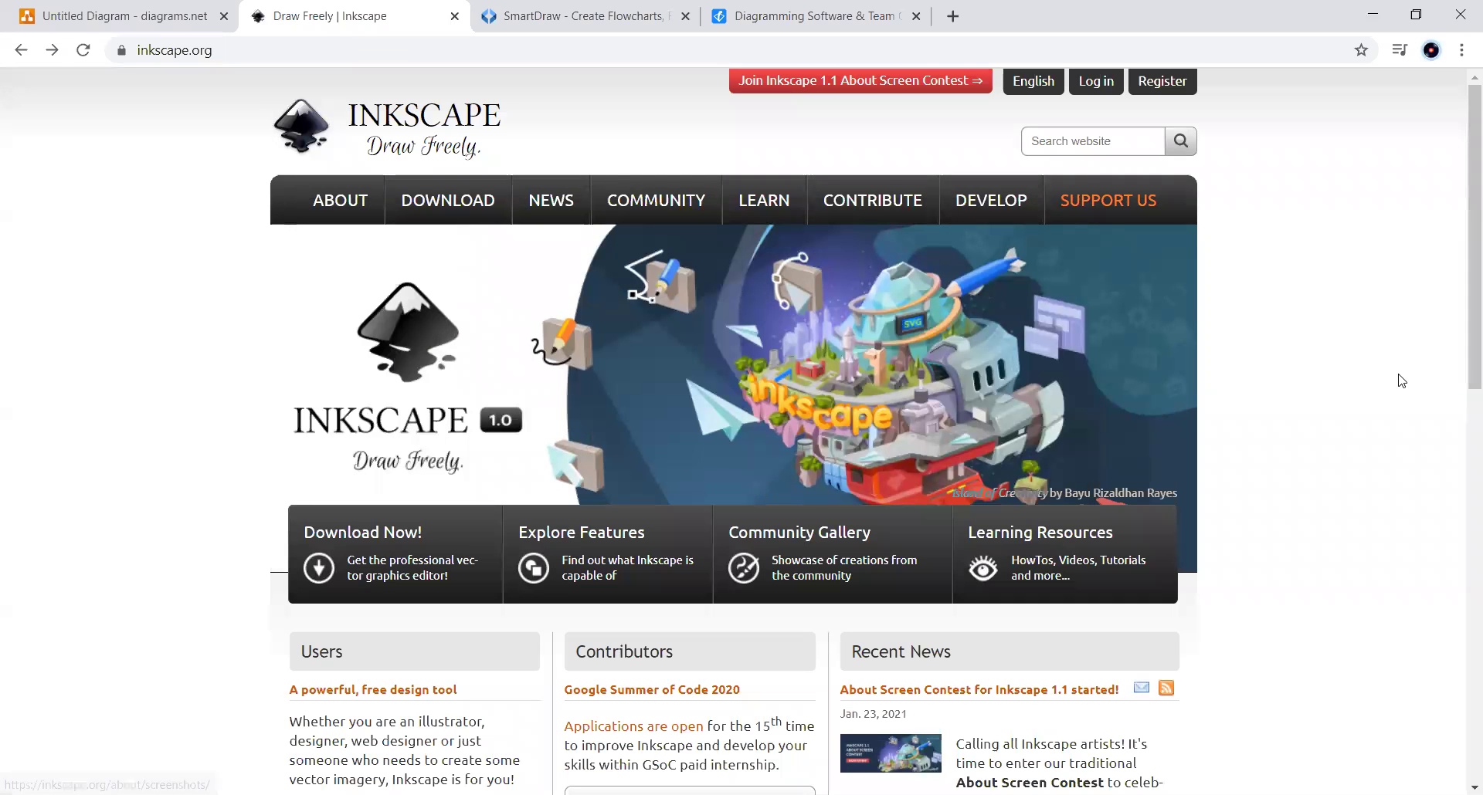
scroll(1460, 321, "down", 1)
scroll(1461, 332, "down", 4)
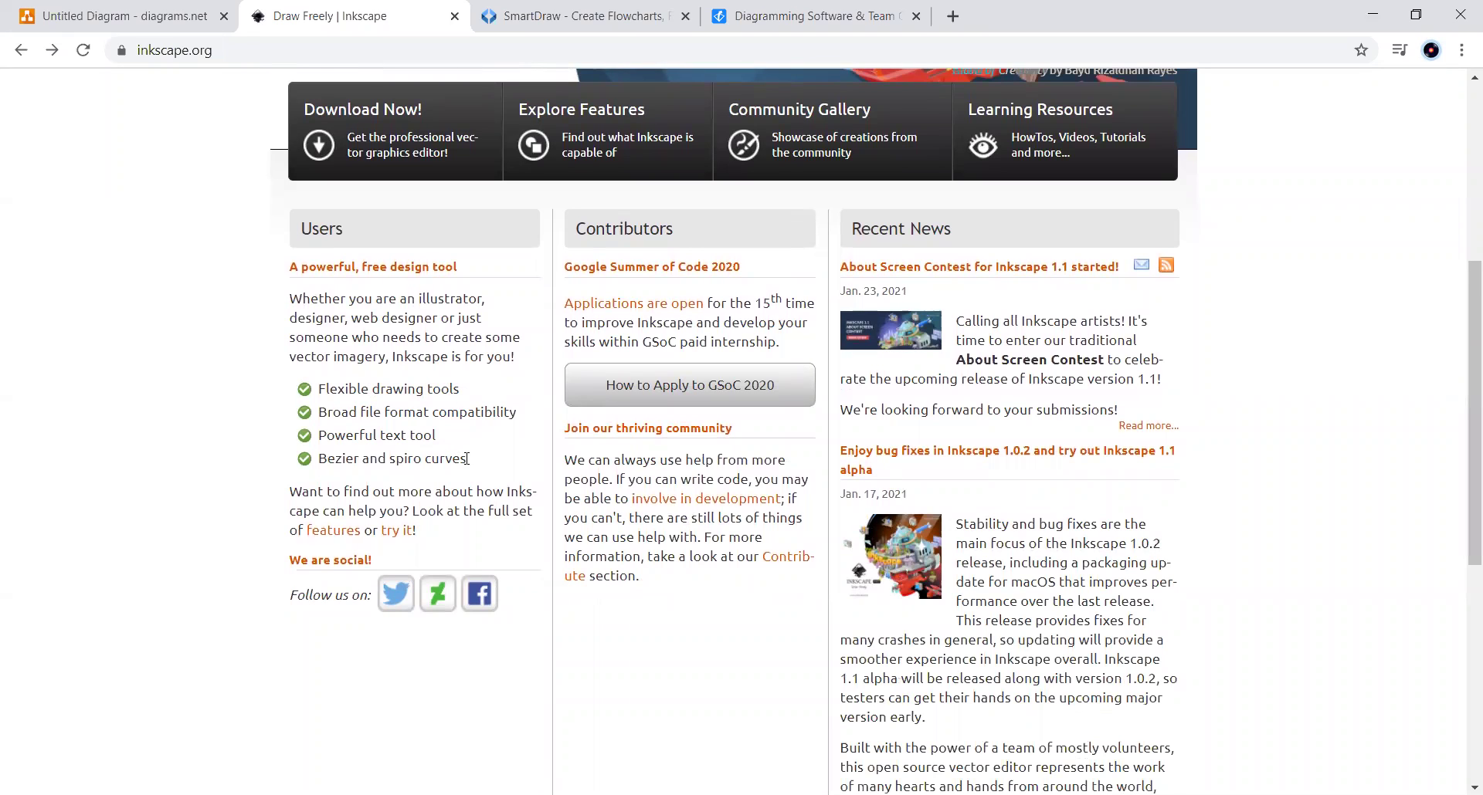
left_click_drag(466, 459, 322, 389)
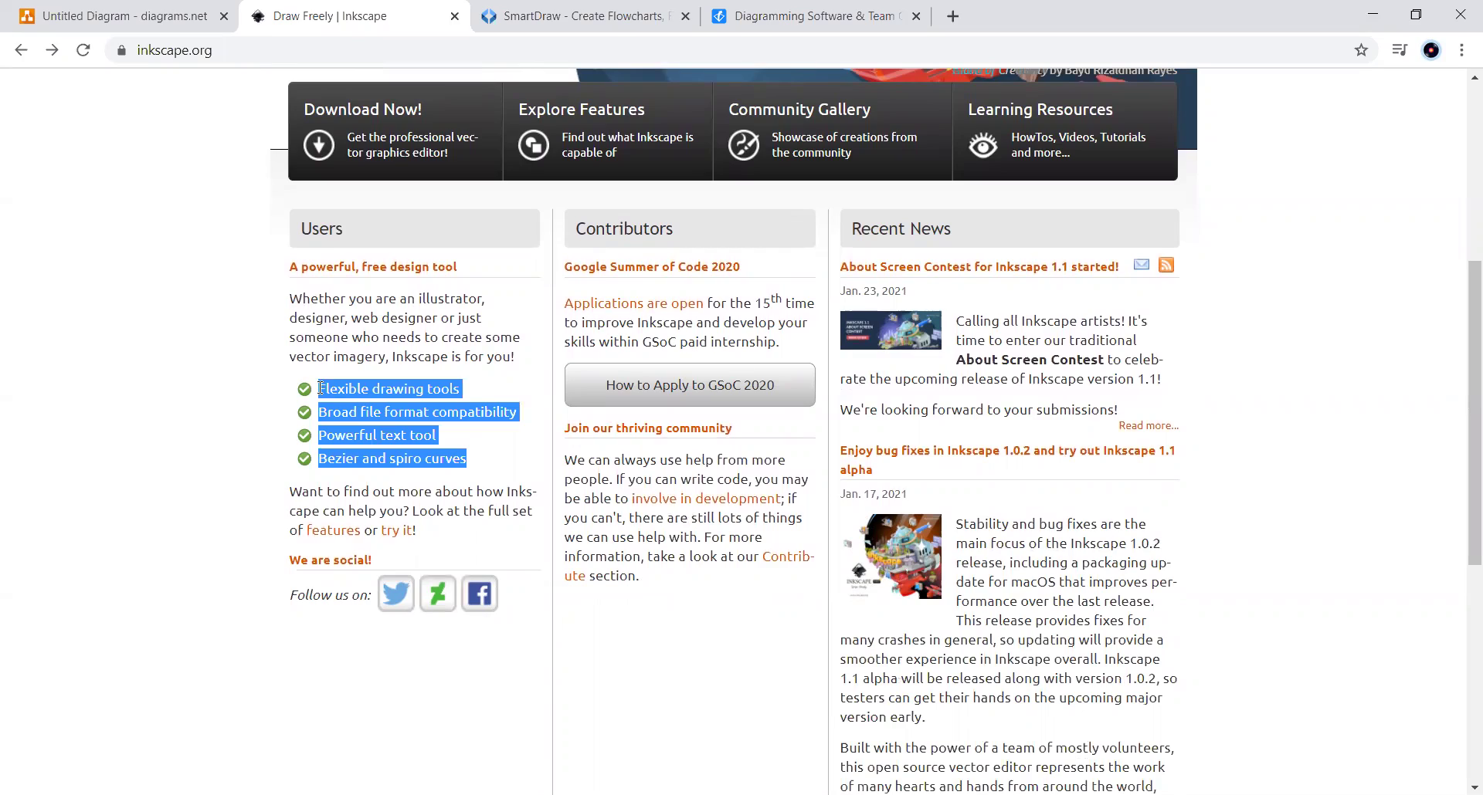
left_click_drag(1461, 345, 1462, 128)
scroll(951, 237, "up", 1)
mouse_move(488, 197)
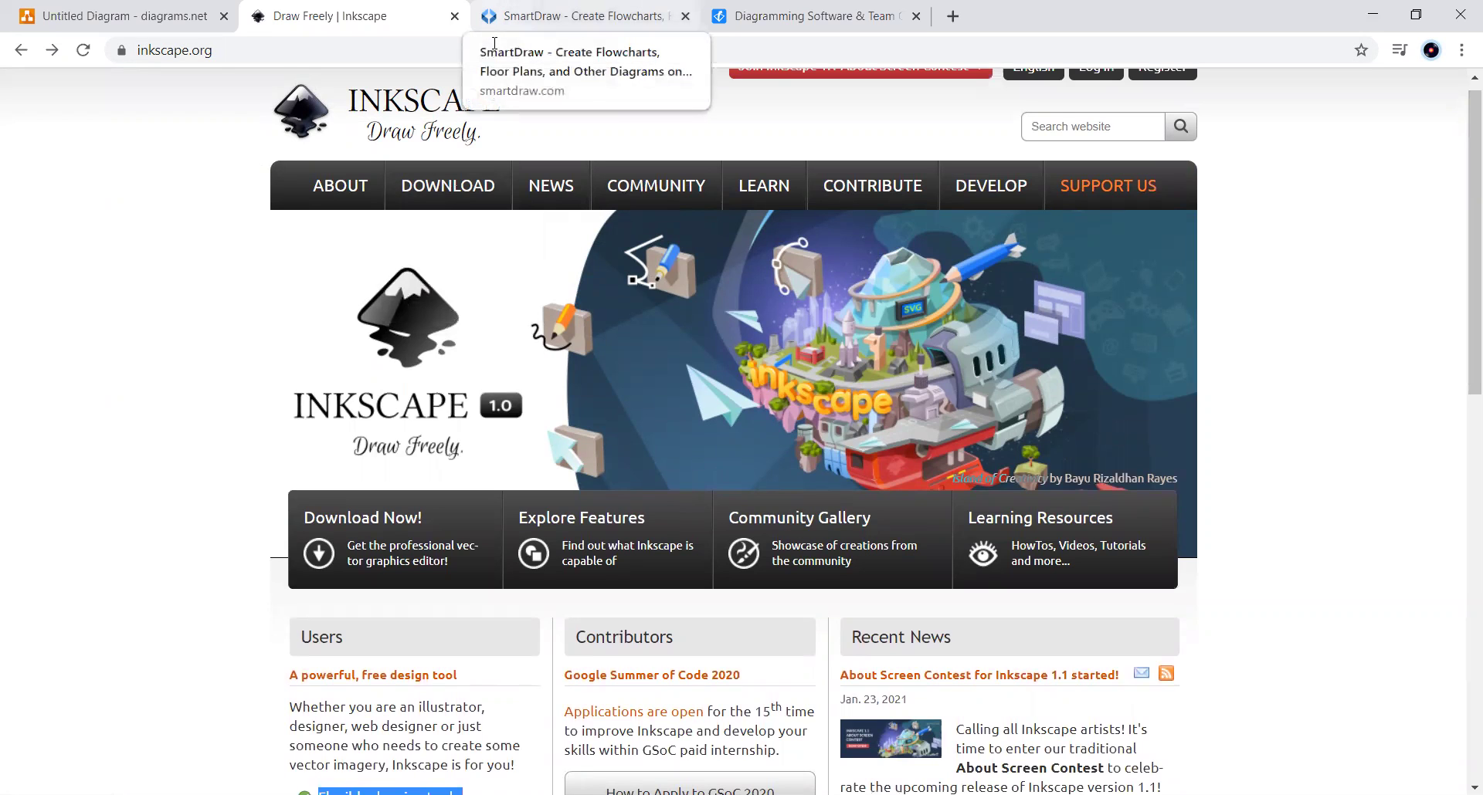
Switch to the SmartDraw website and browse its Types of Diagrams overview page
left_click(495, 19)
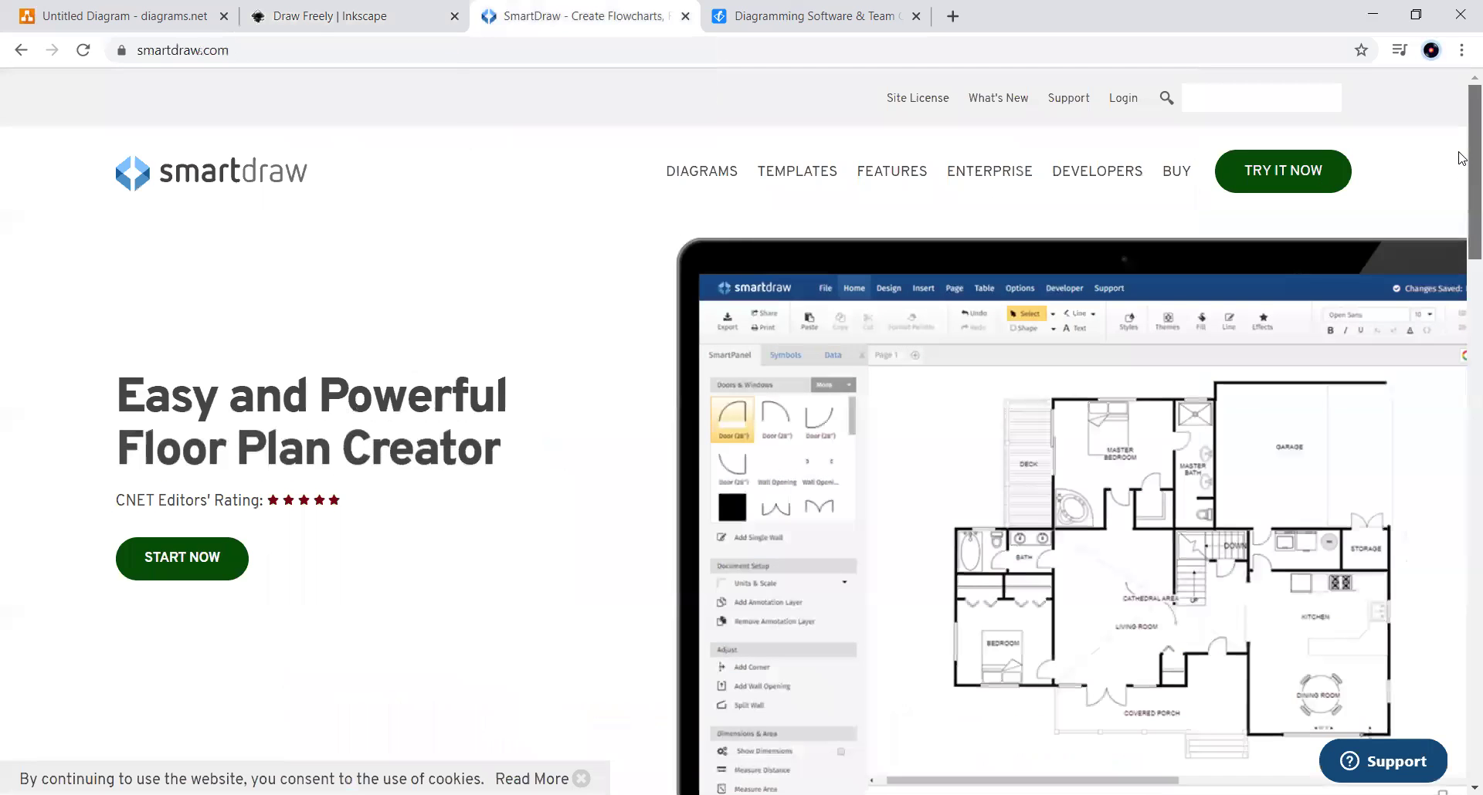
scroll(1460, 158, "down", 1)
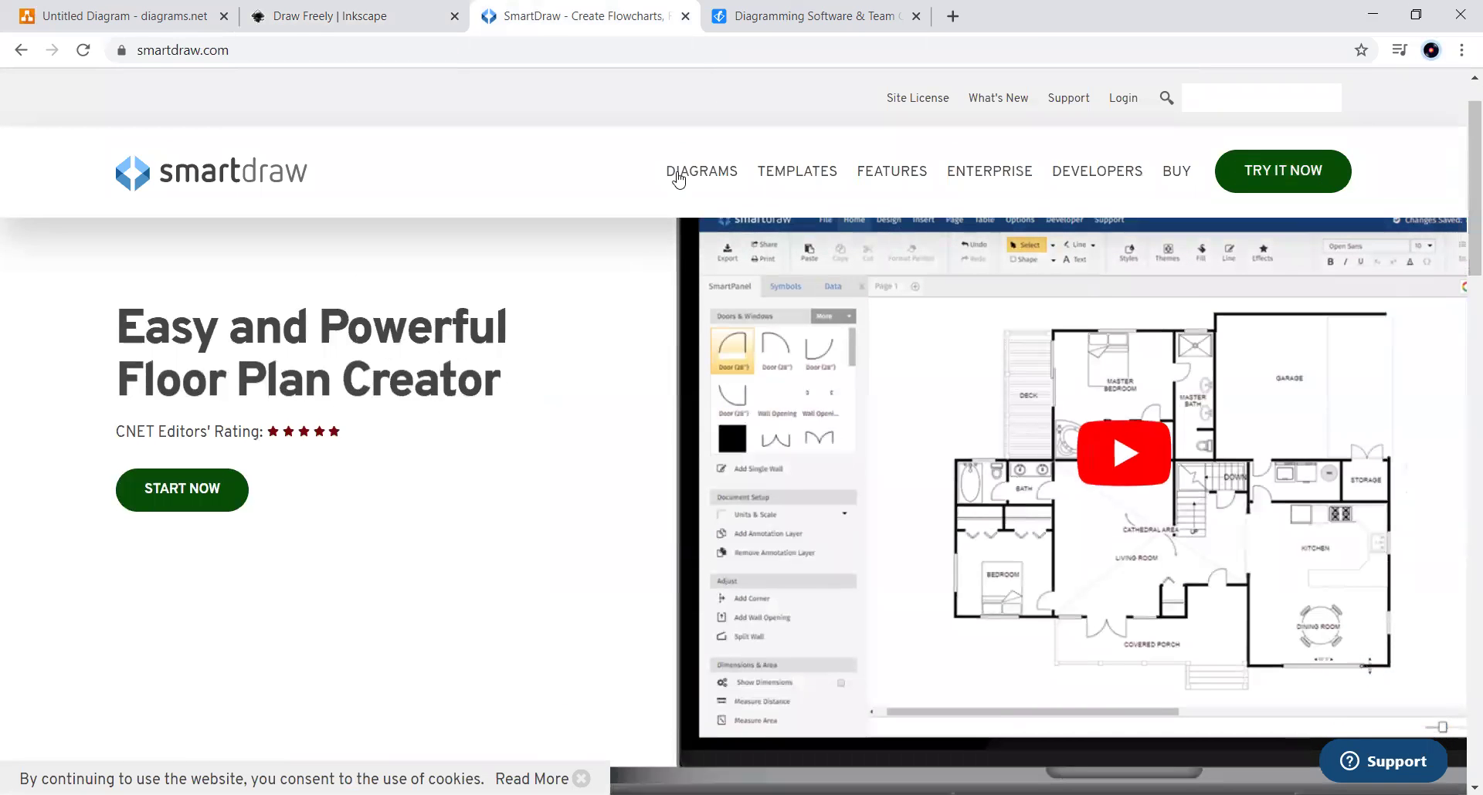
left_click(692, 177)
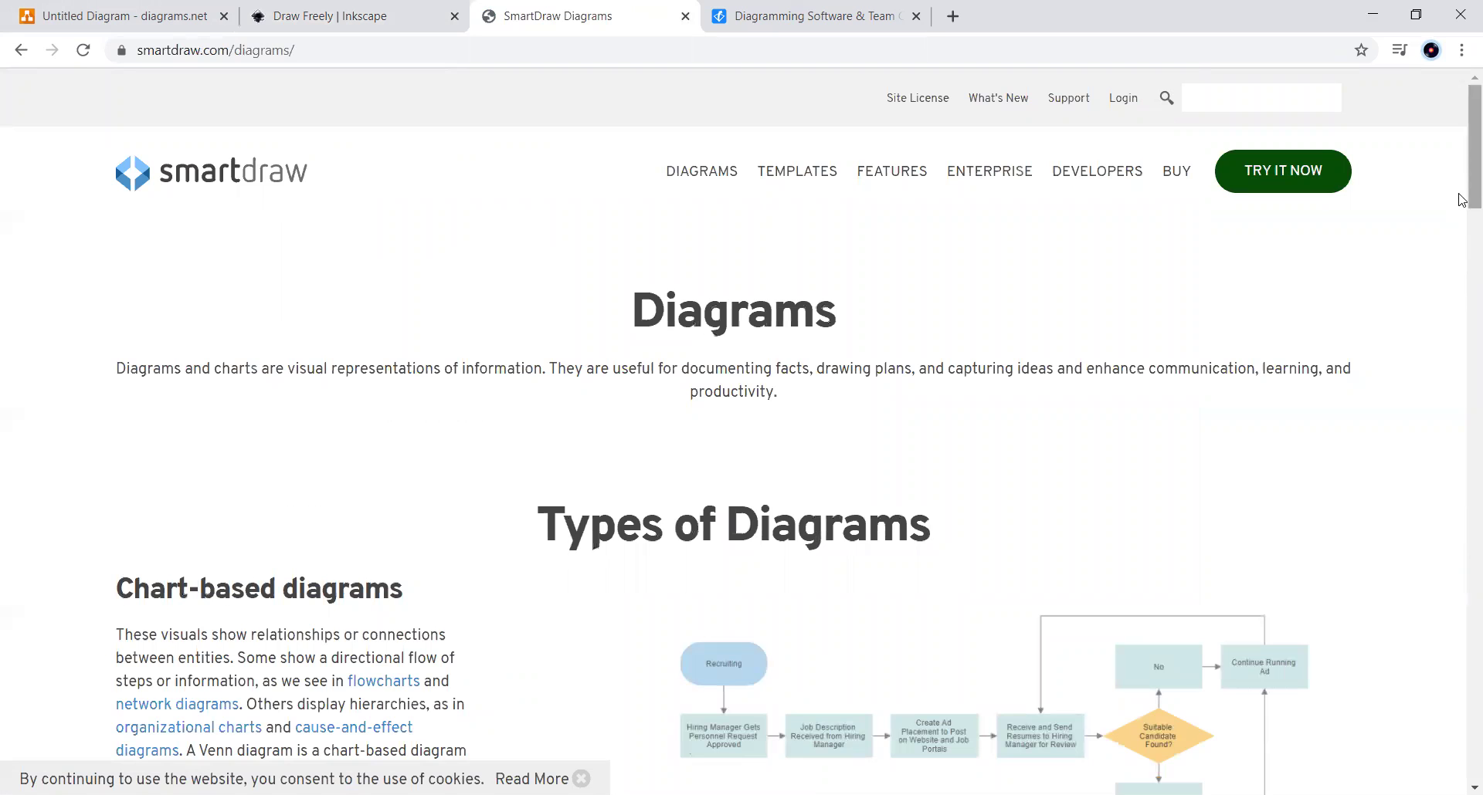
left_click_drag(1461, 200, 1462, 349)
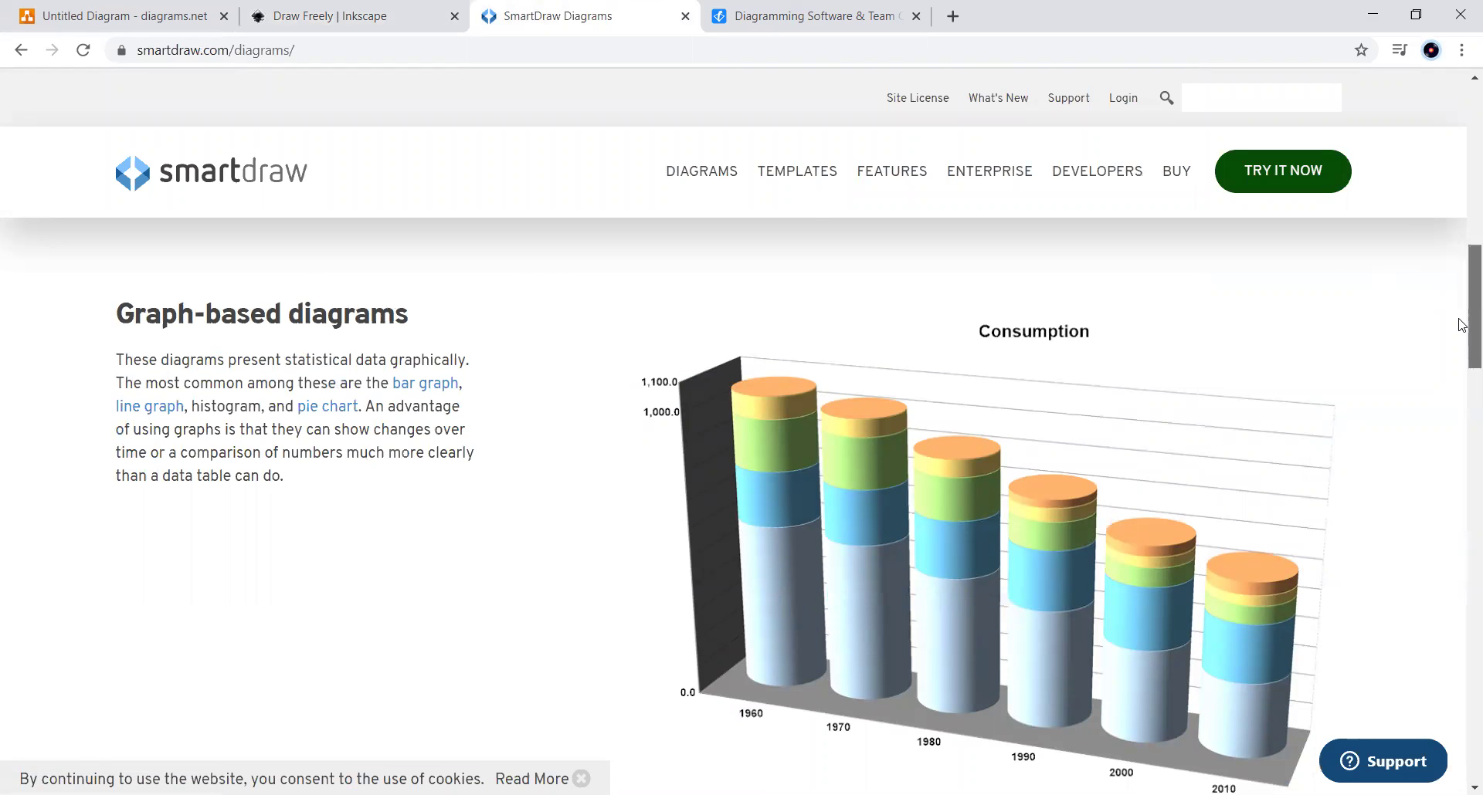
left_click_drag(1461, 324, 1462, 442)
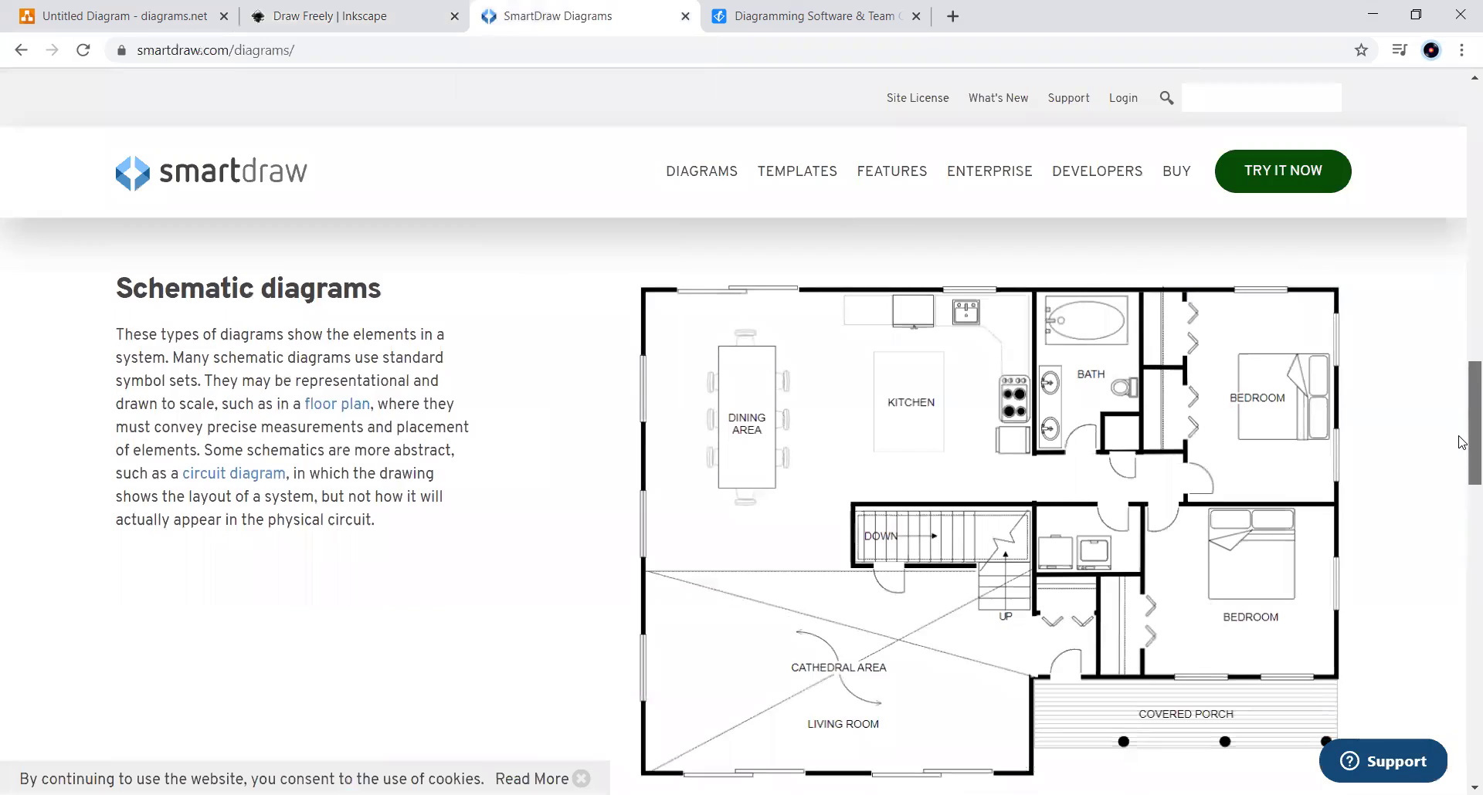
scroll(1462, 440, "down", 4)
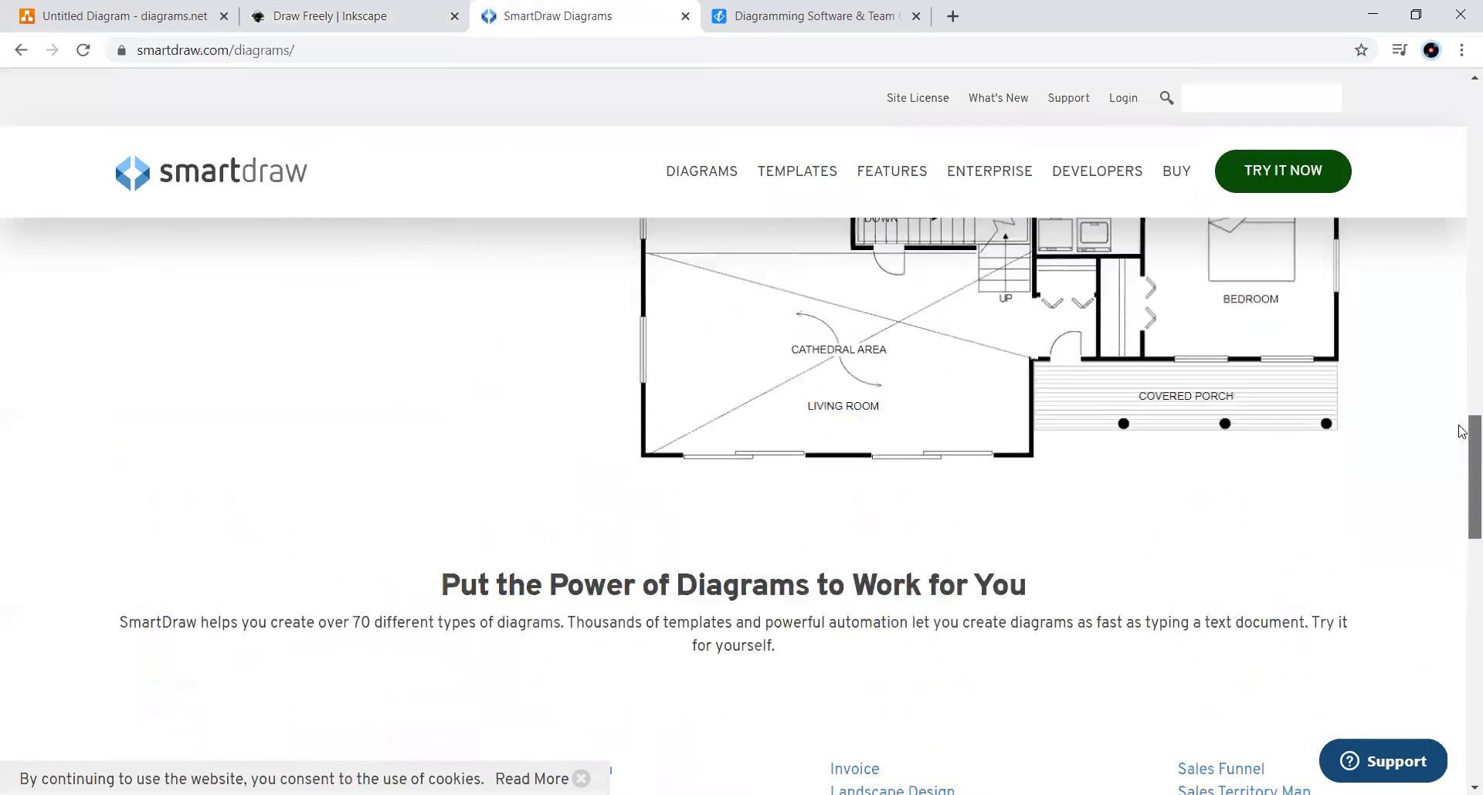
left_click_drag(1461, 432, 1459, 137)
Open SmartDraw's Features page and scroll through it
left_click(889, 173)
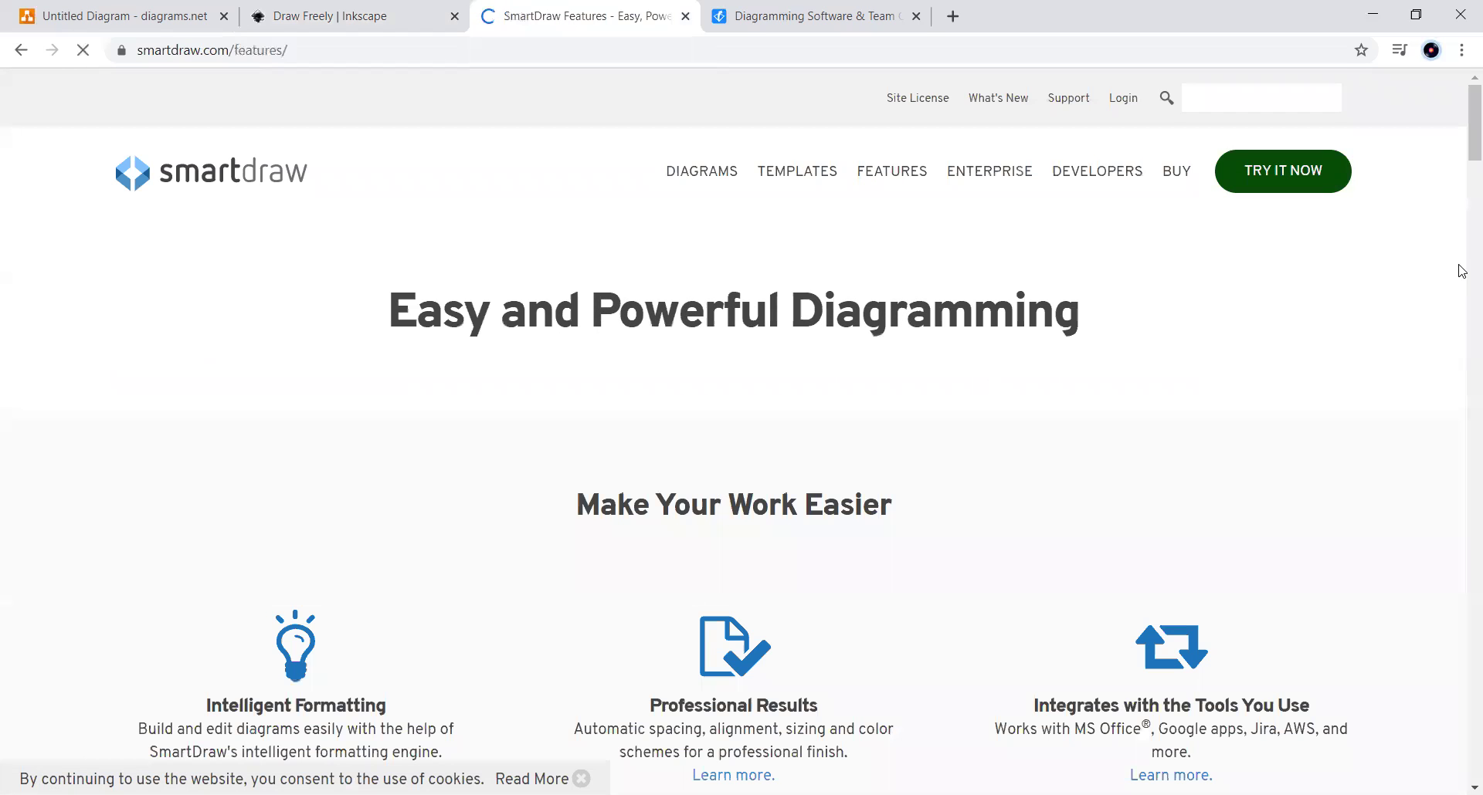
scroll(1462, 270, "down", 14)
scroll(1462, 270, "up", 9)
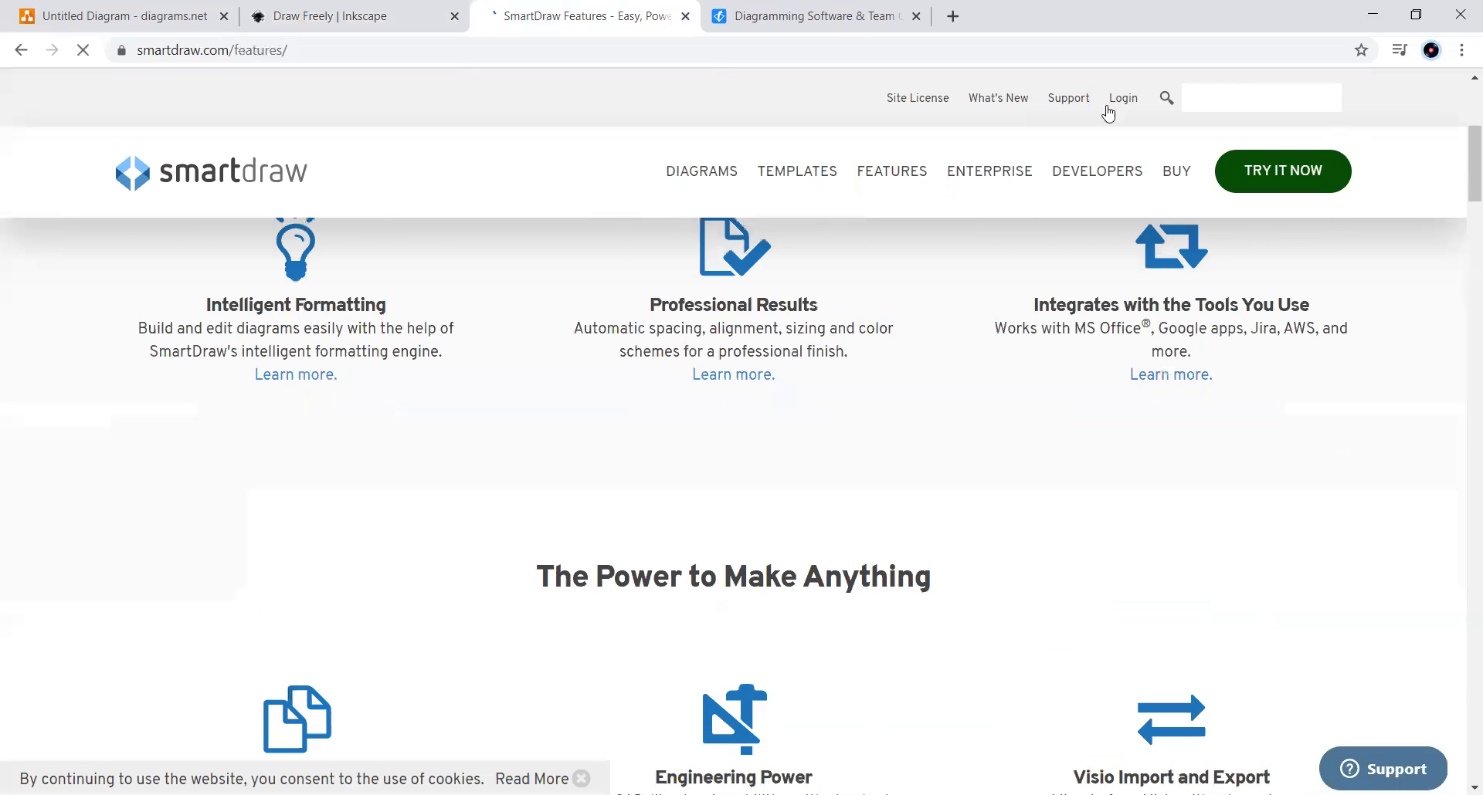
Switch to the Gliffy home page and scroll through its content
left_click(888, 17)
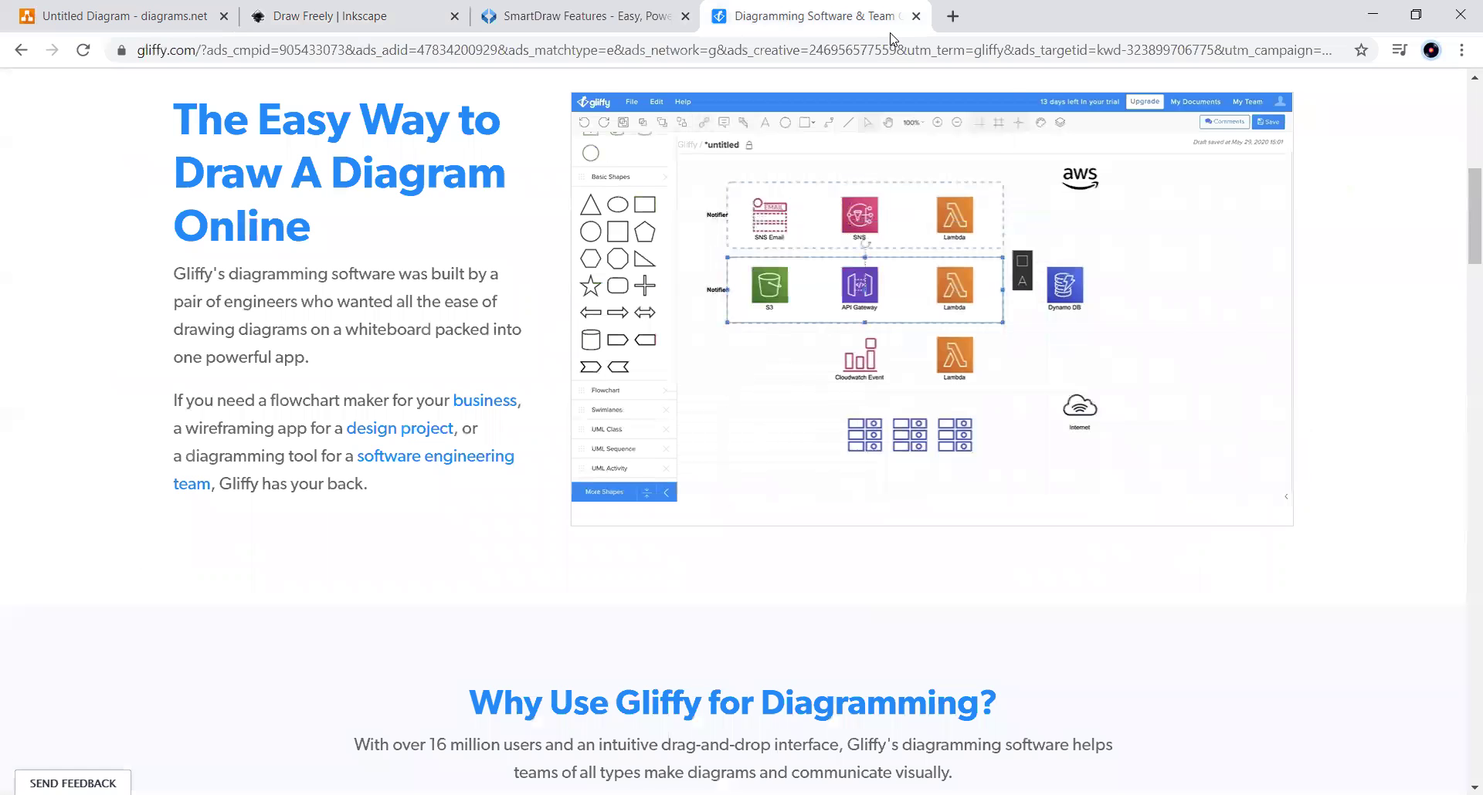
left_click_drag(1464, 186, 1460, 118)
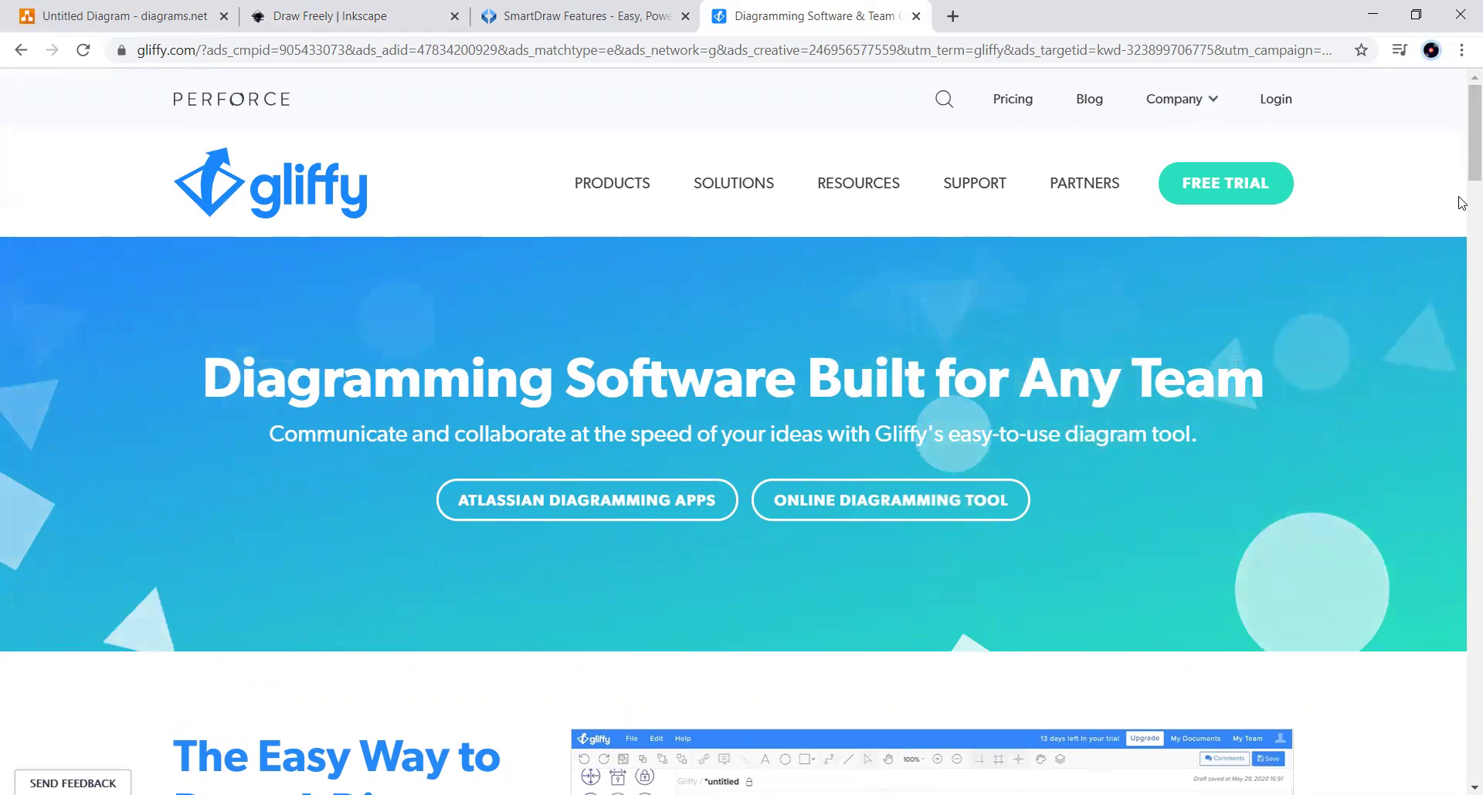
scroll(1461, 190, "down", 1)
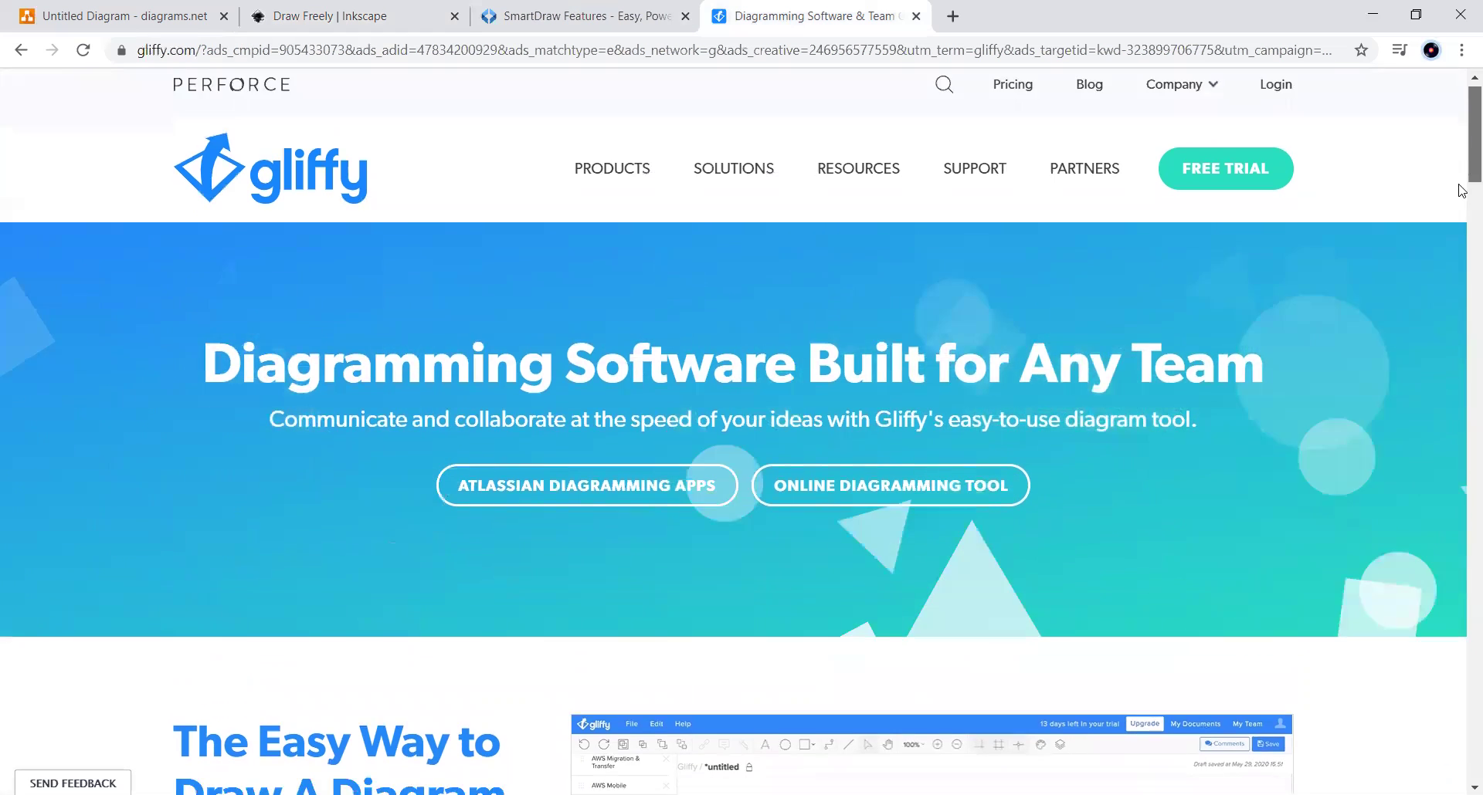
scroll(1461, 191, "down", 5)
scroll(1461, 190, "up", 5)
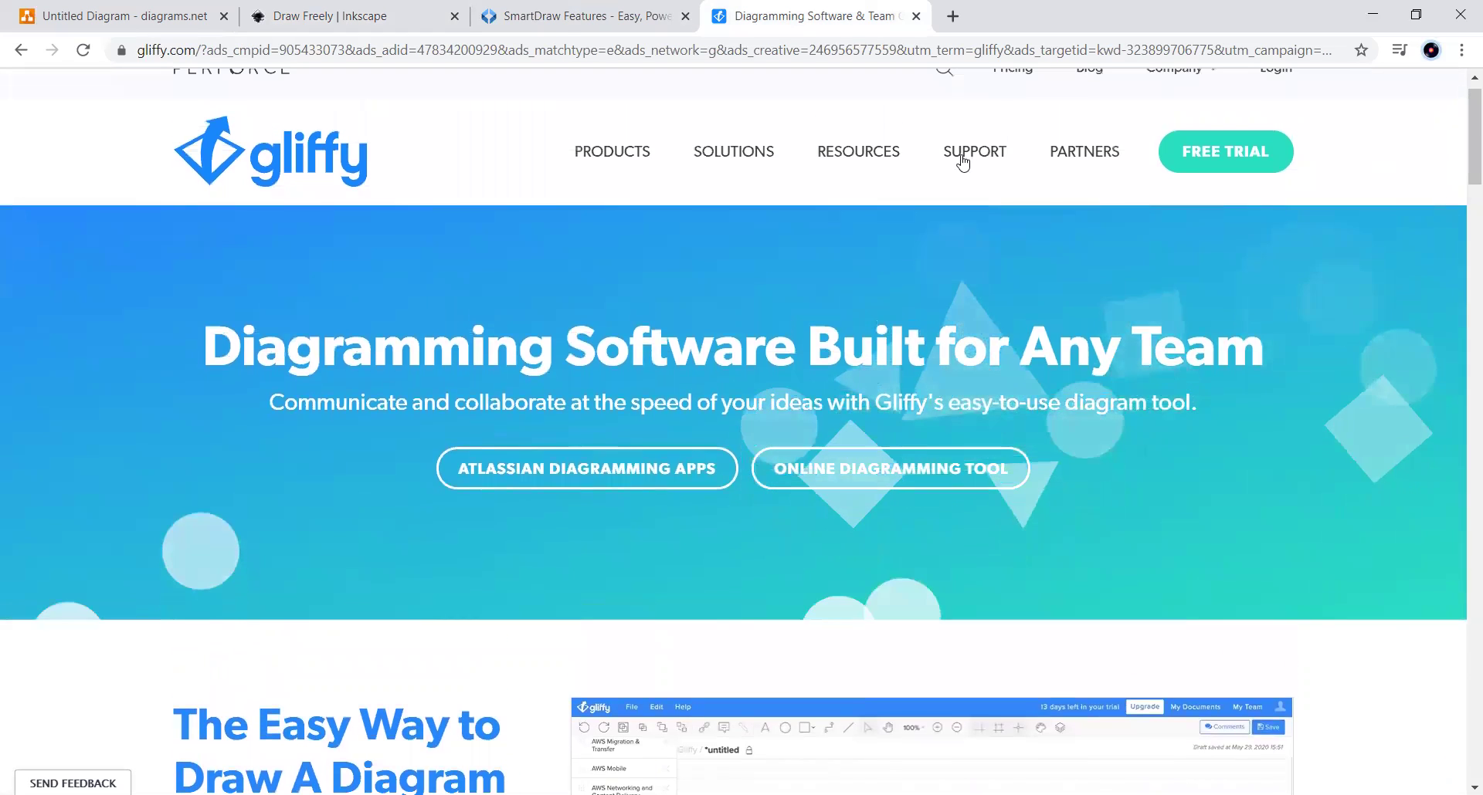
Check the Support, Solutions, Products and Resources menus, then scroll to the diagram-editor demo
left_click(955, 164)
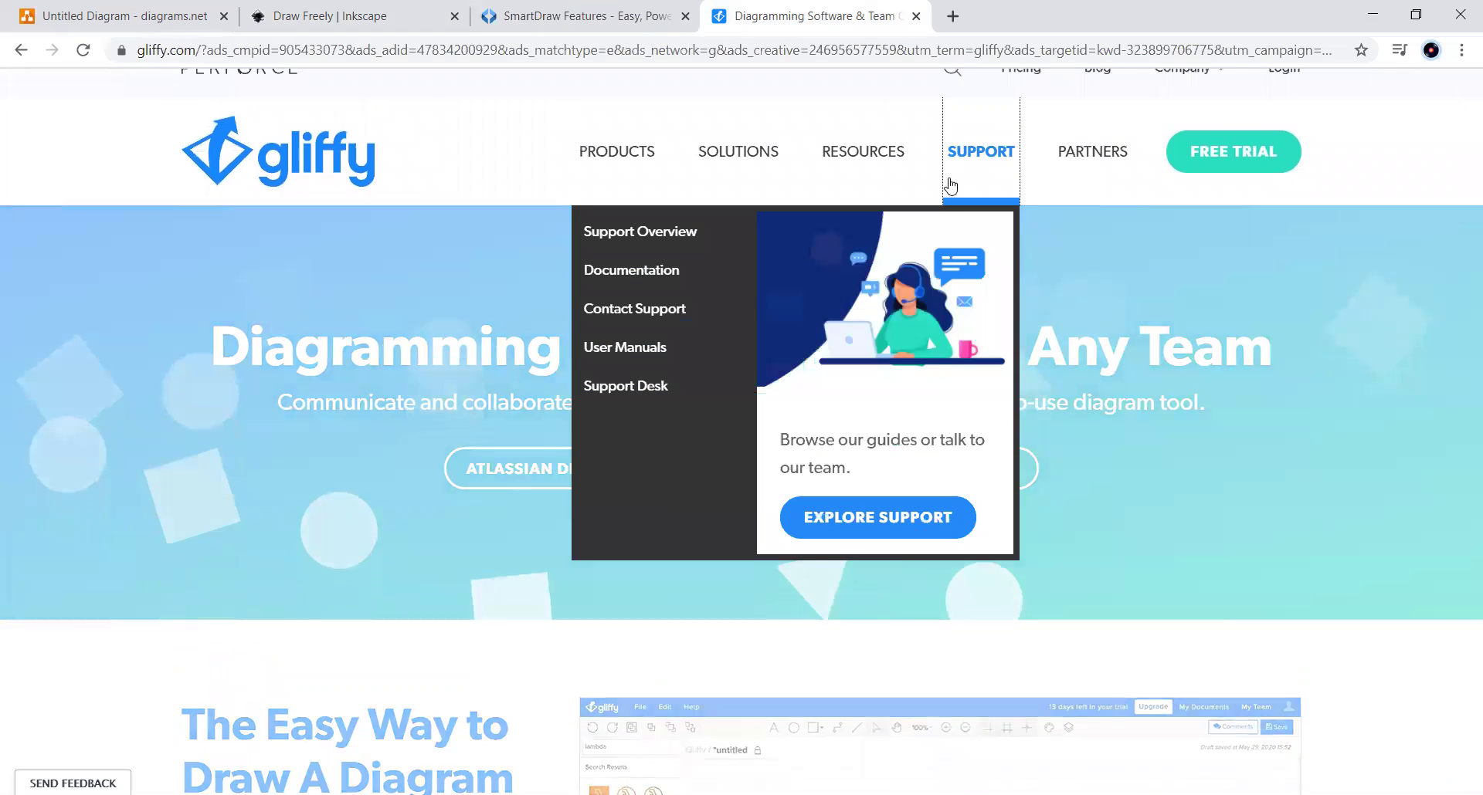
left_click(764, 157)
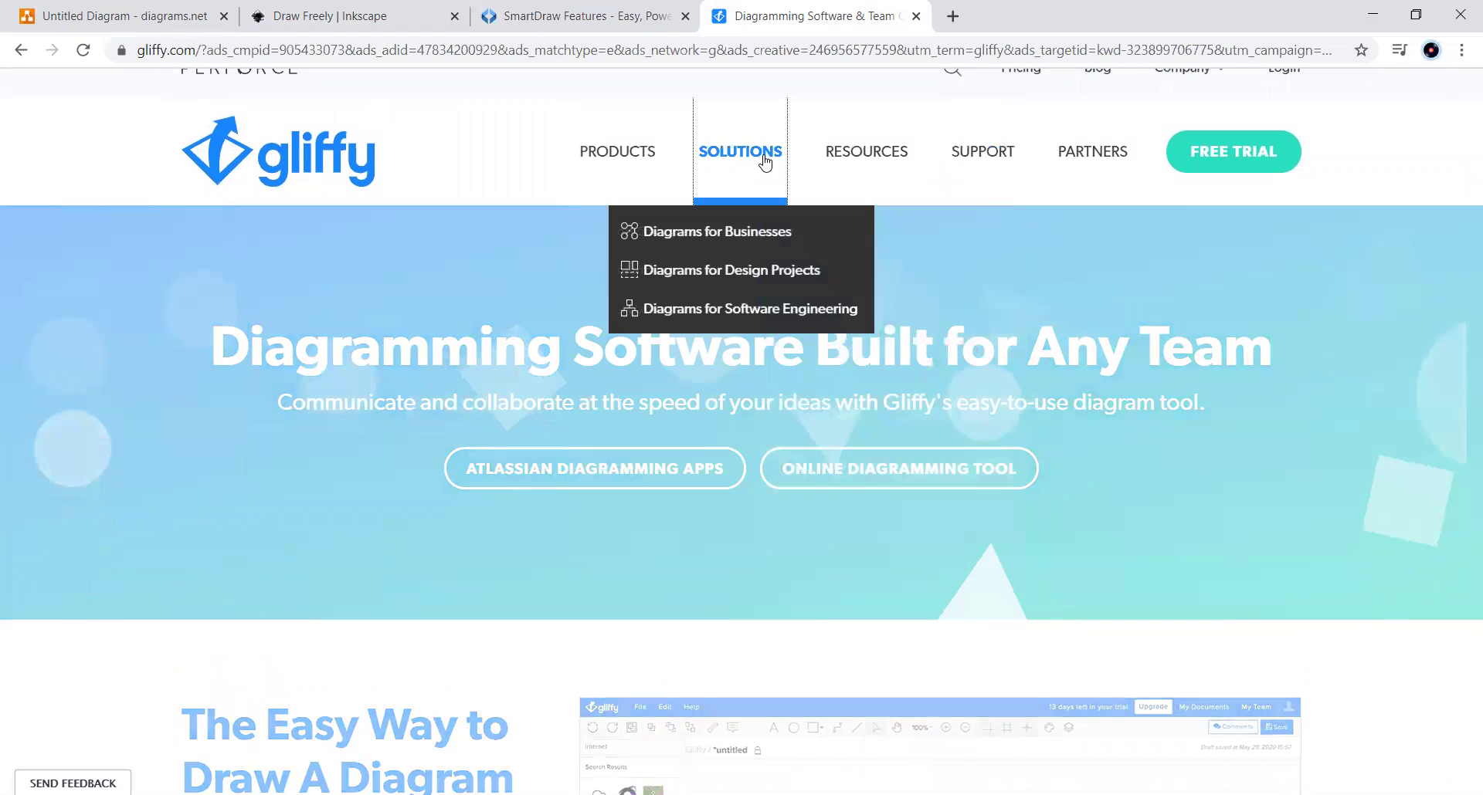
left_click(619, 157)
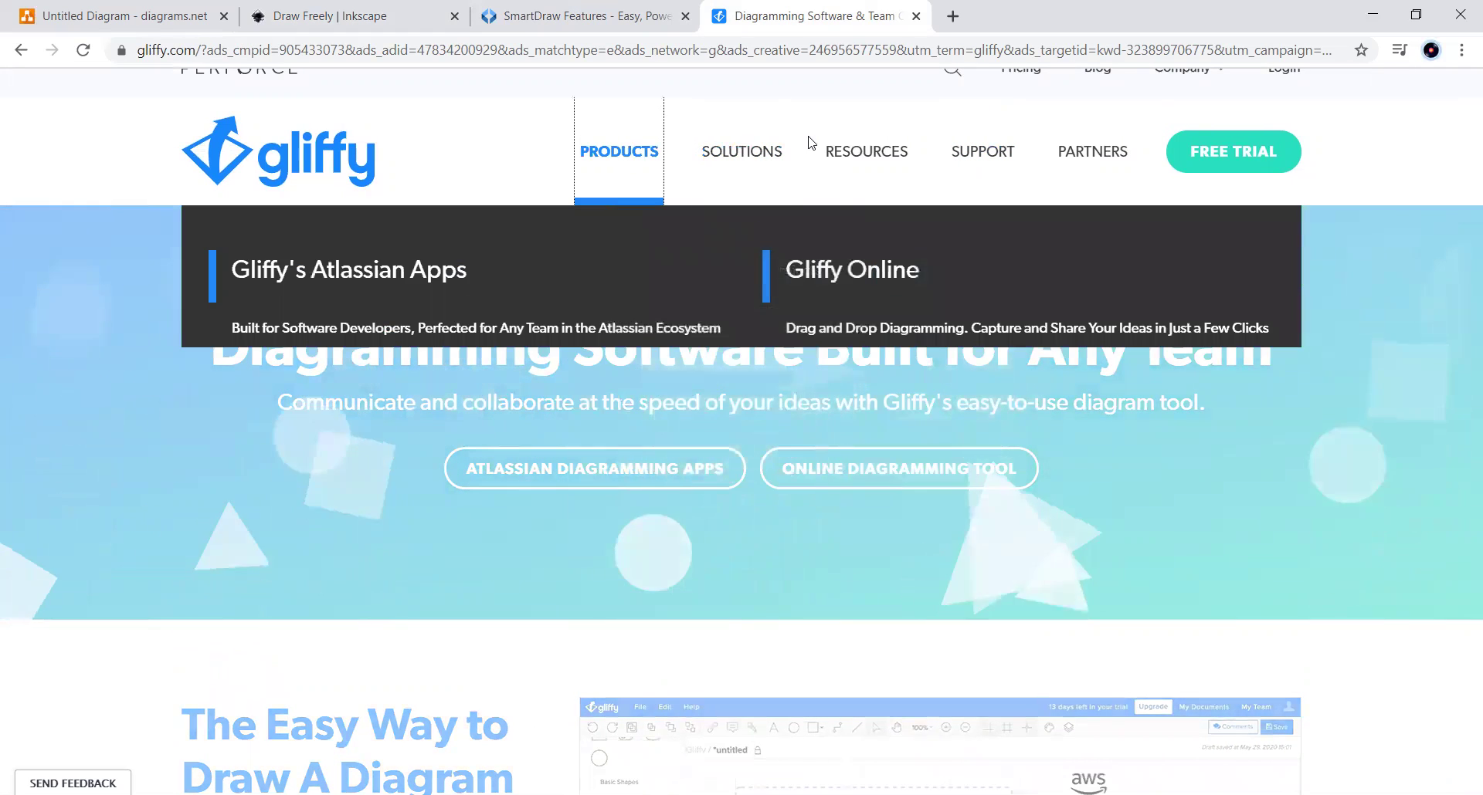
left_click(868, 157)
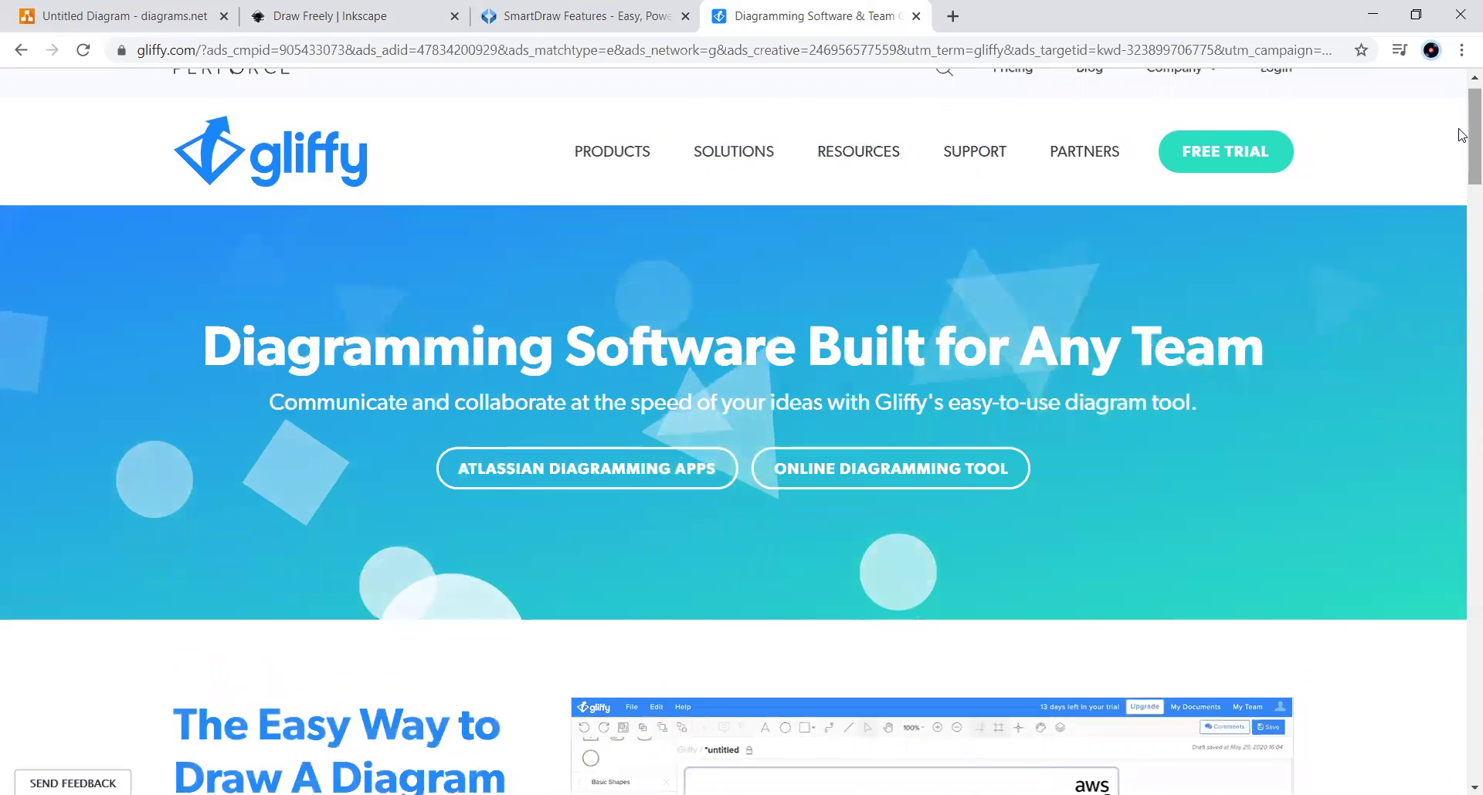
left_click_drag(1462, 126, 1463, 212)
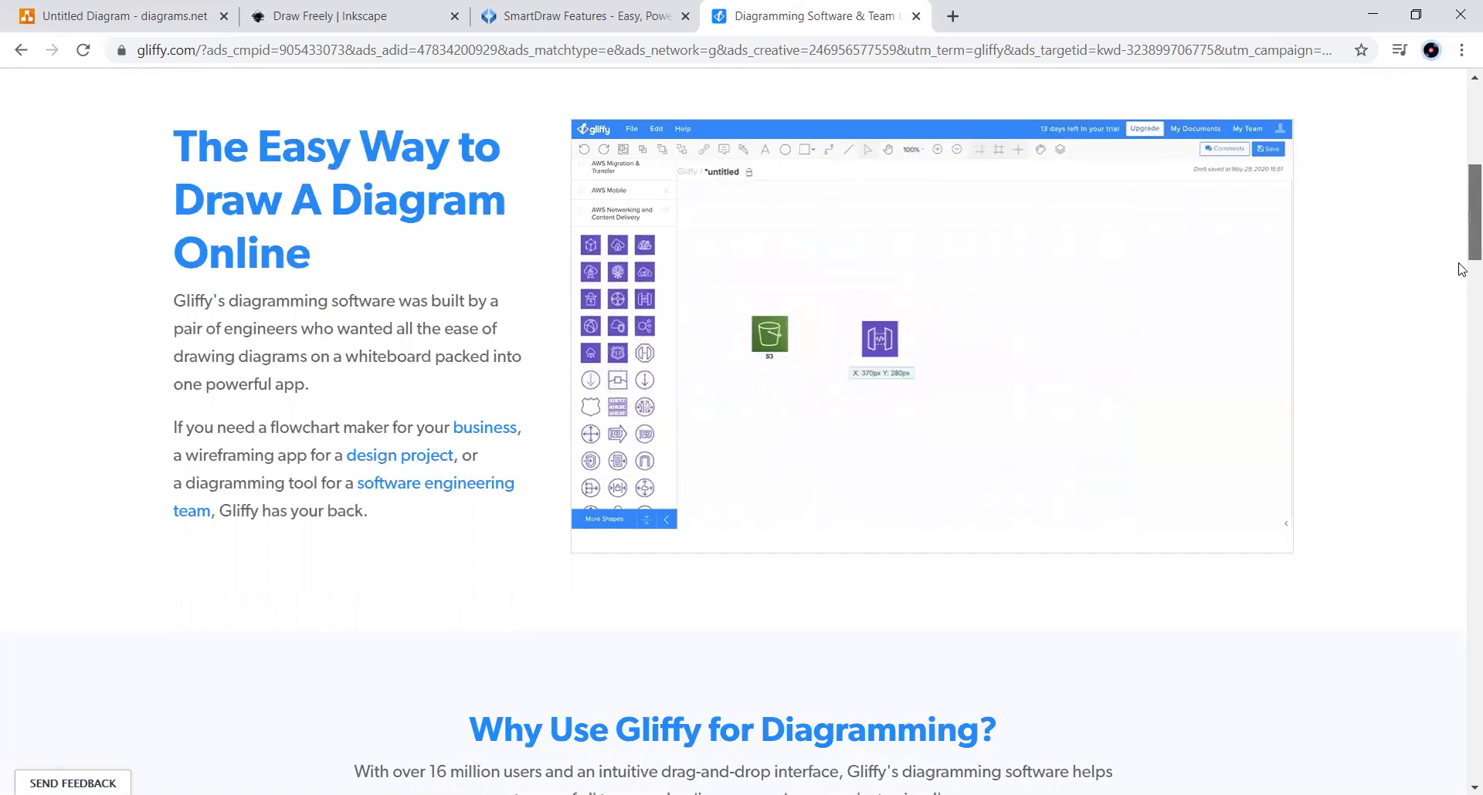
Scroll up and down the Gliffy home page sections
scroll(1461, 269, "down", 10)
scroll(1462, 238, "up", 10)
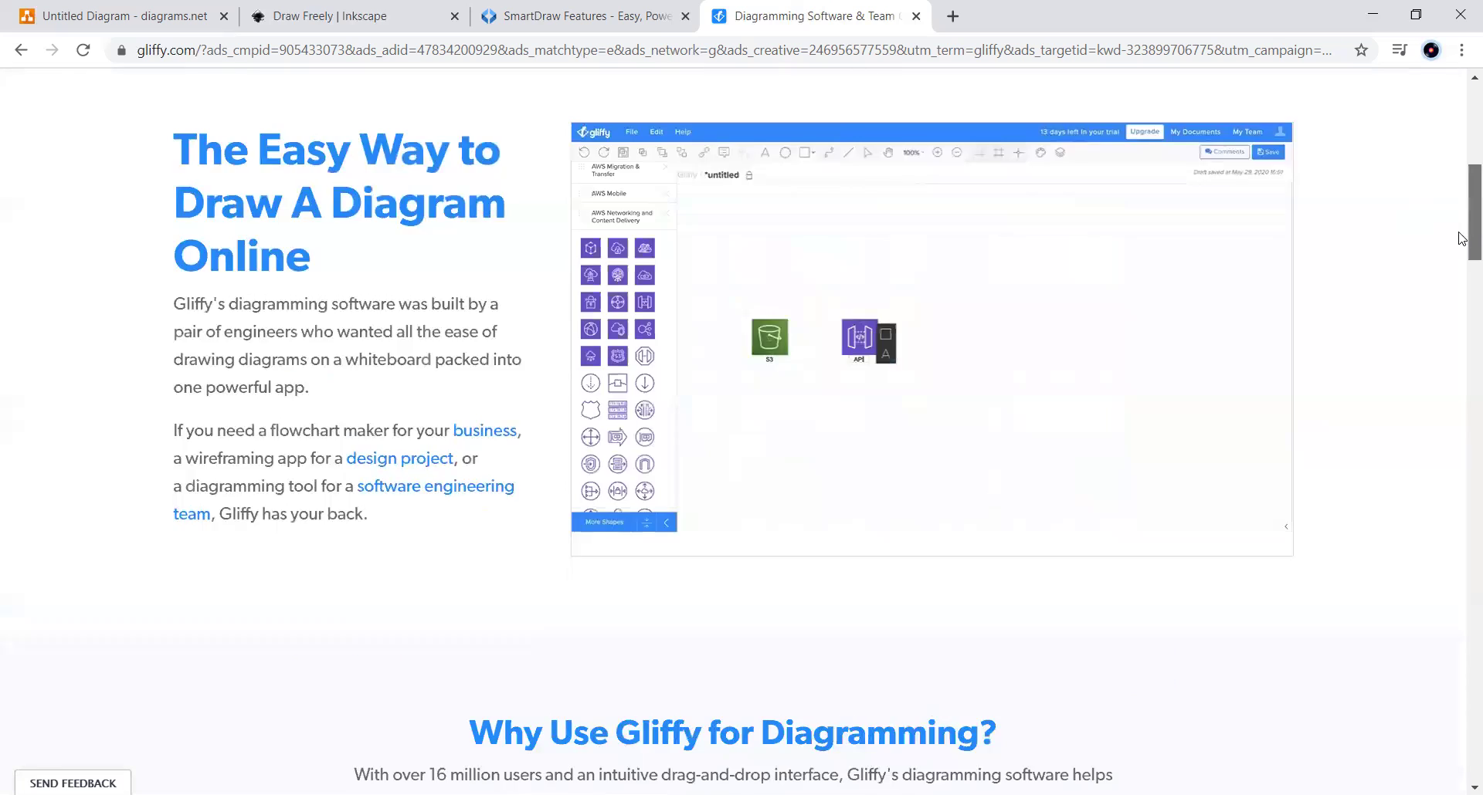
scroll(1462, 240, "up", 3)
scroll(1462, 243, "down", 4)
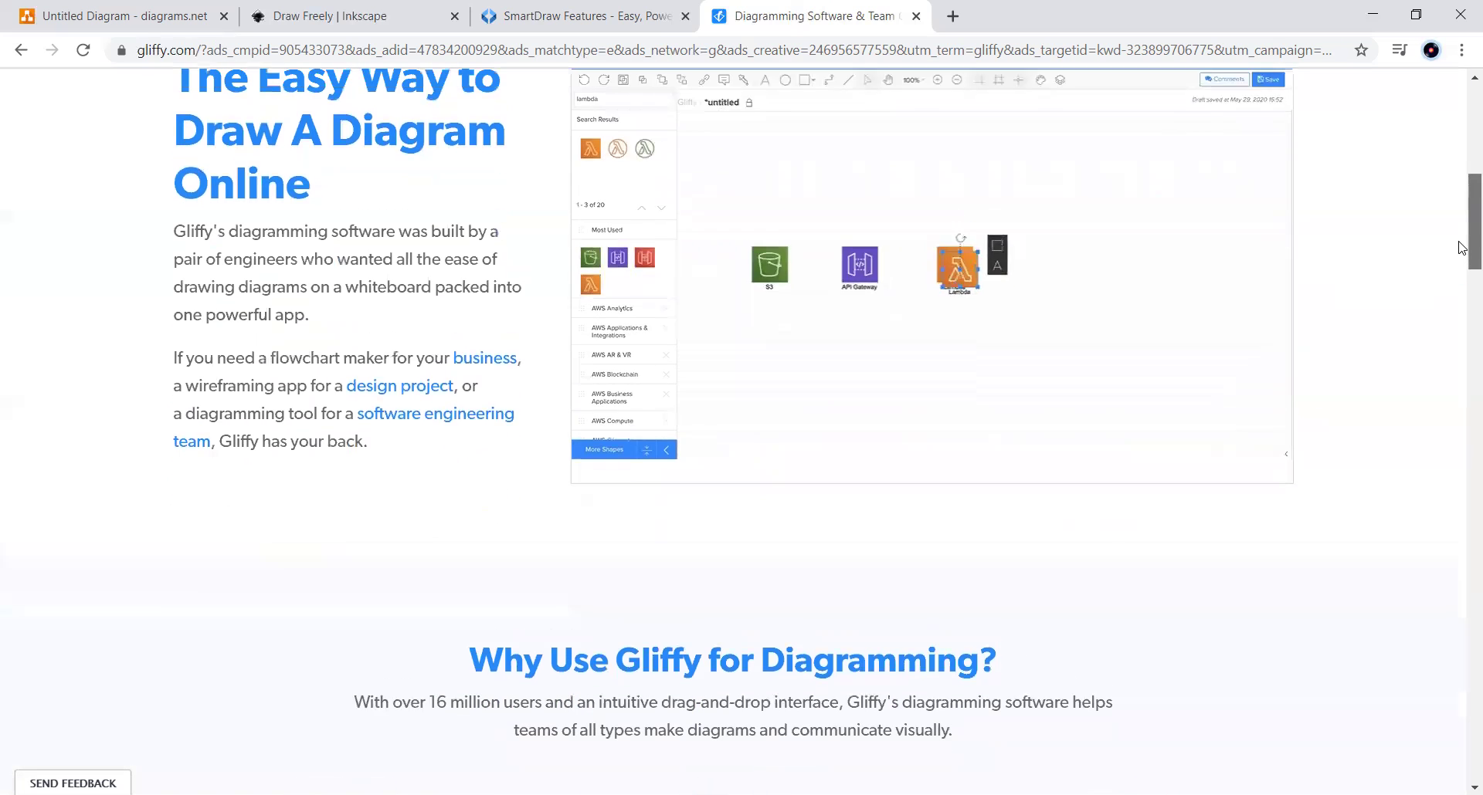
scroll(1462, 247, "up", 1)
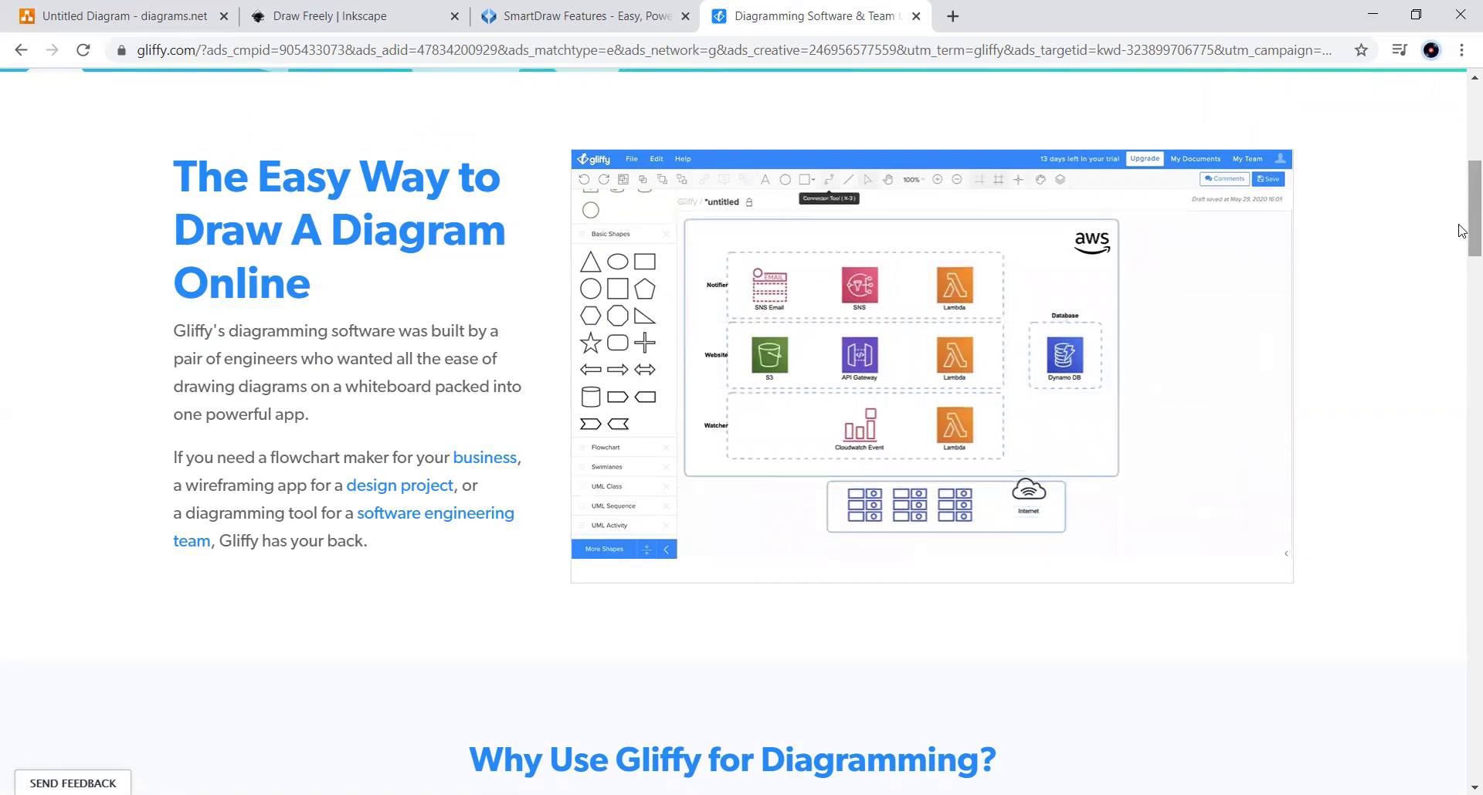
Return to the 'Diagramming Software Built for Any Team' banner and open the site search box
left_click_drag(1461, 230, 1461, 527)
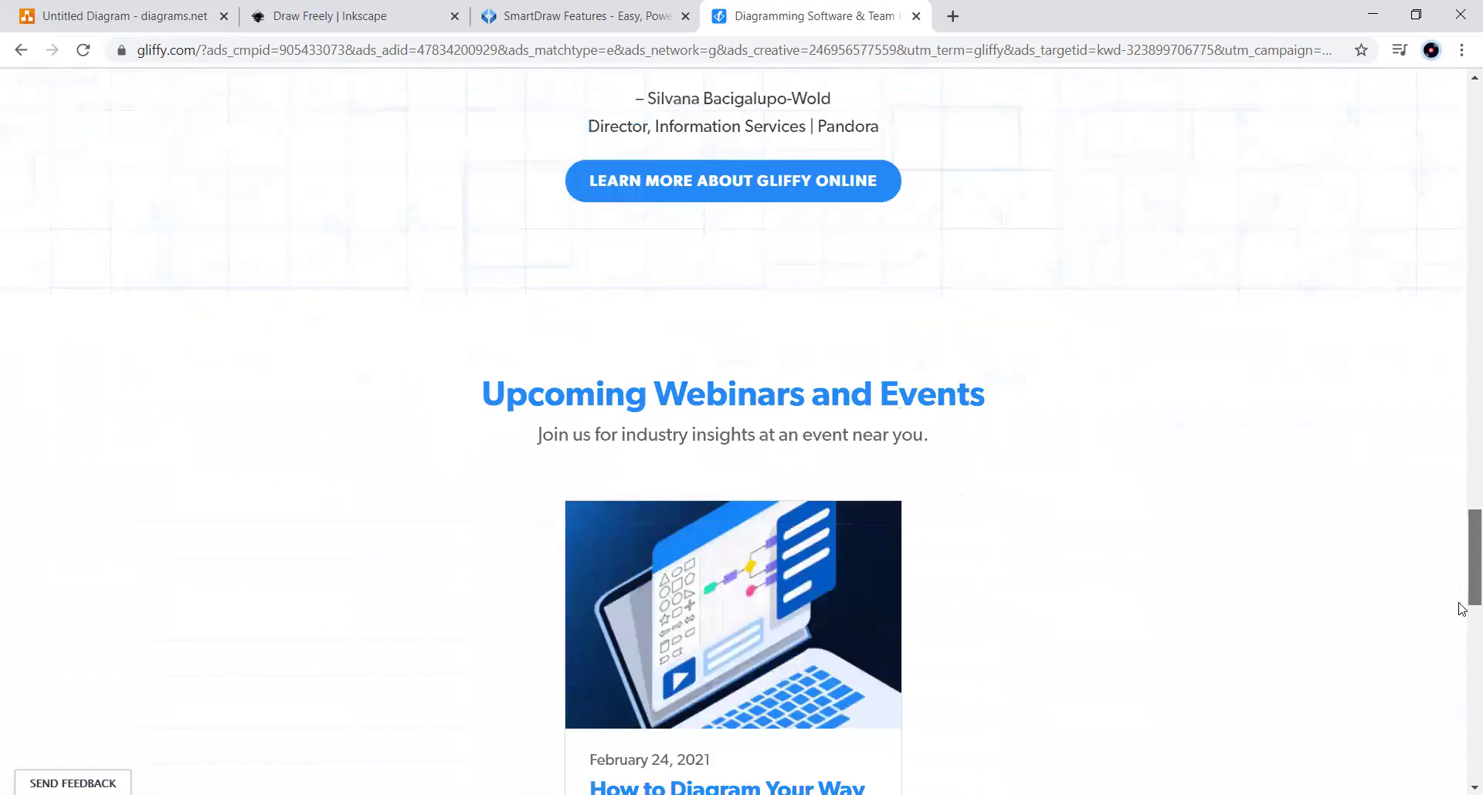
scroll(1461, 609, "down", 5)
scroll(1460, 530, "up", 20)
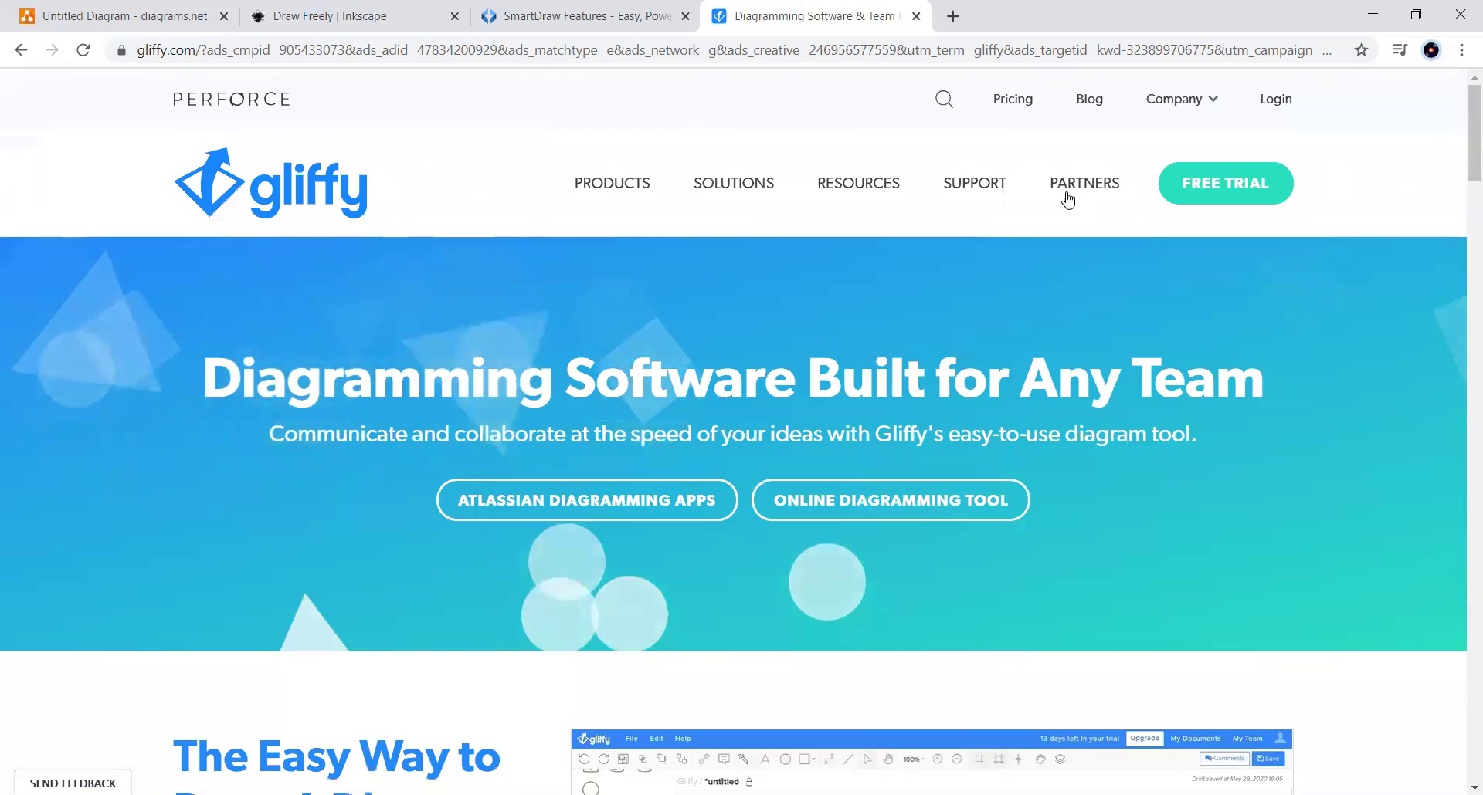
left_click(943, 99)
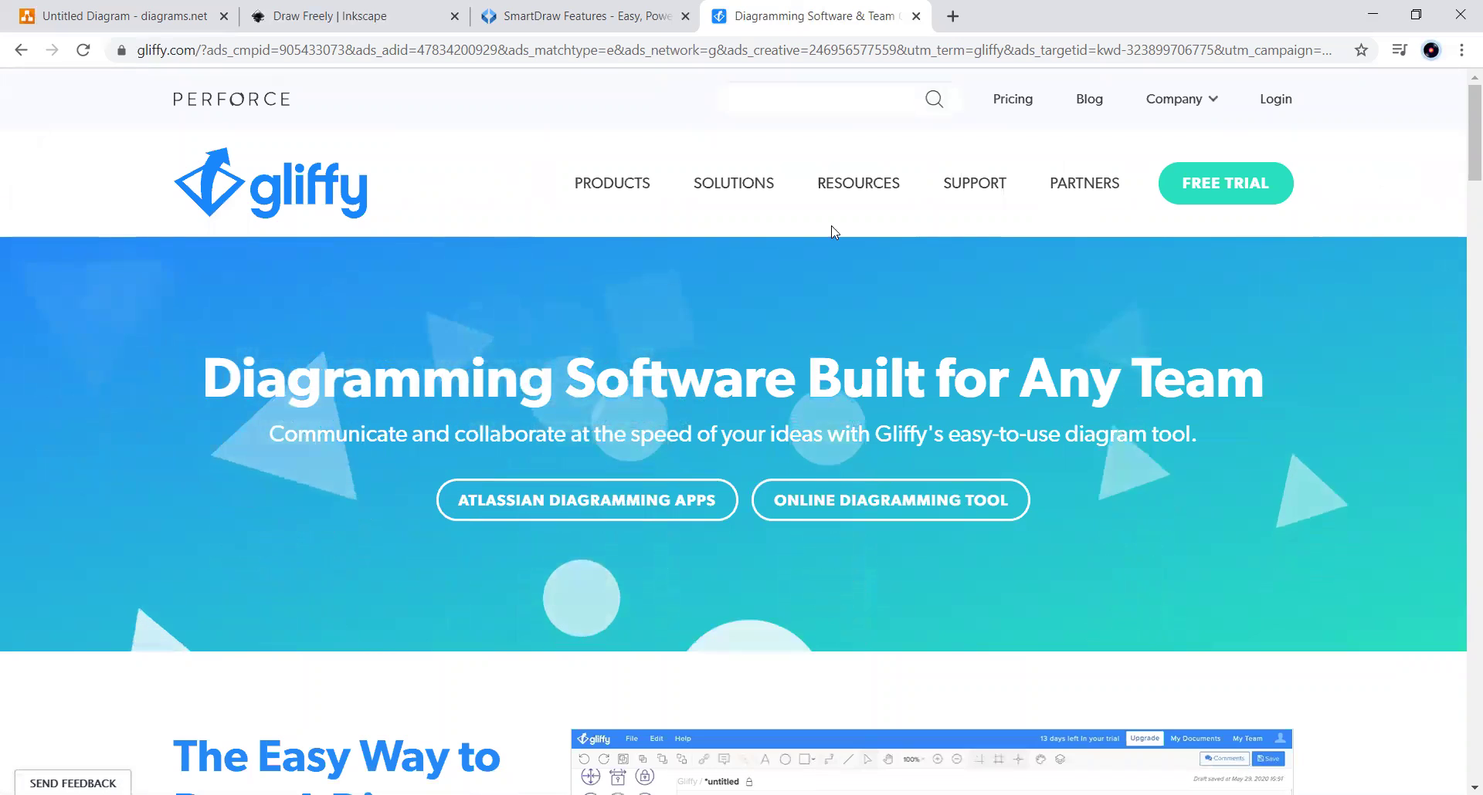